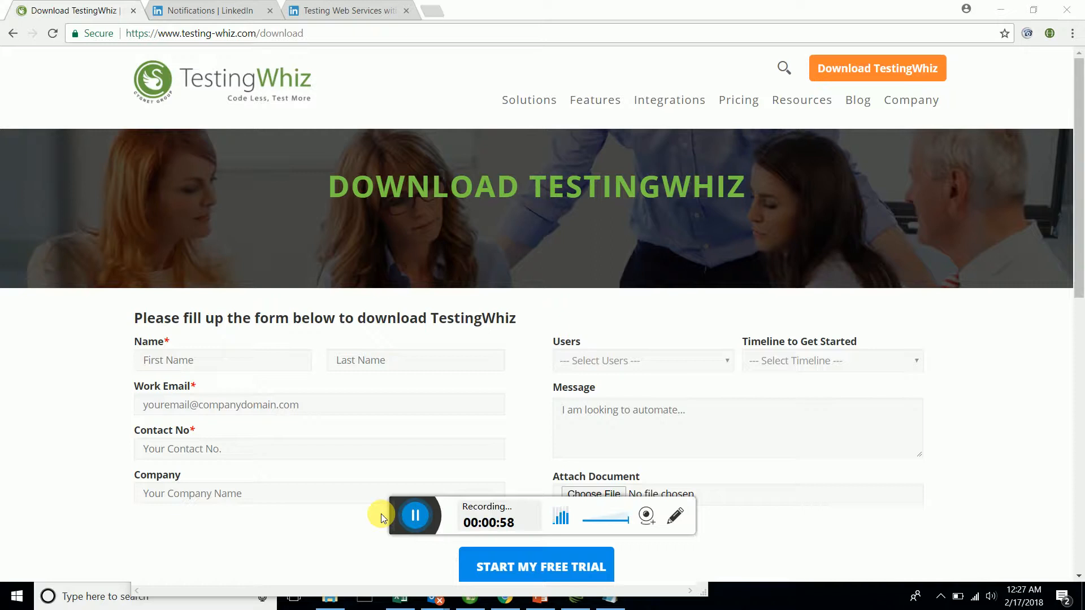
Switch to Chrome and read through the LinkedIn article on testing web services with TestingWhiz.
click(570, 602)
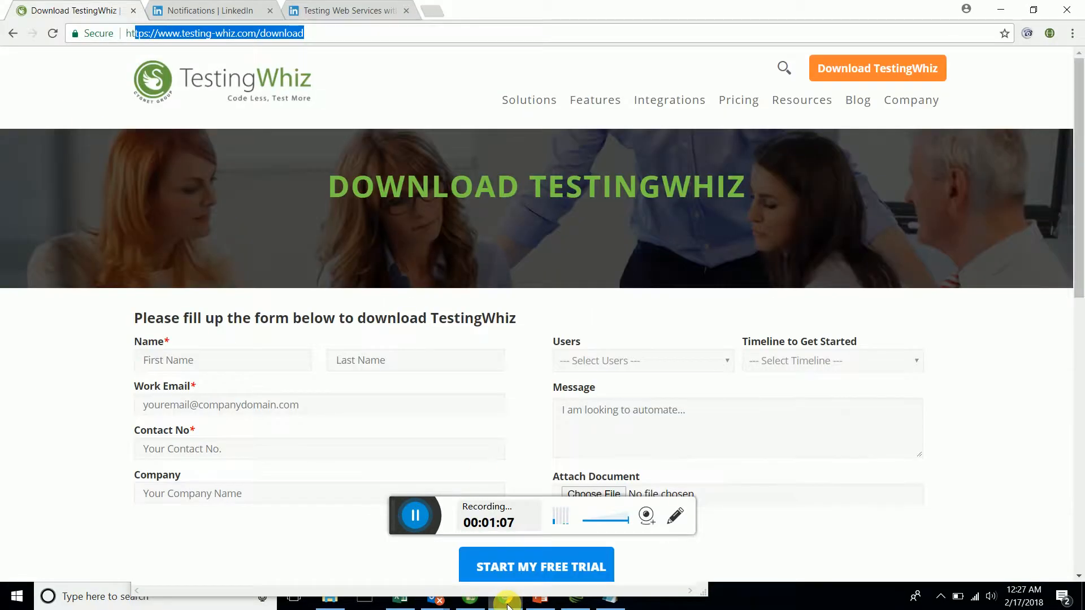
click(505, 600)
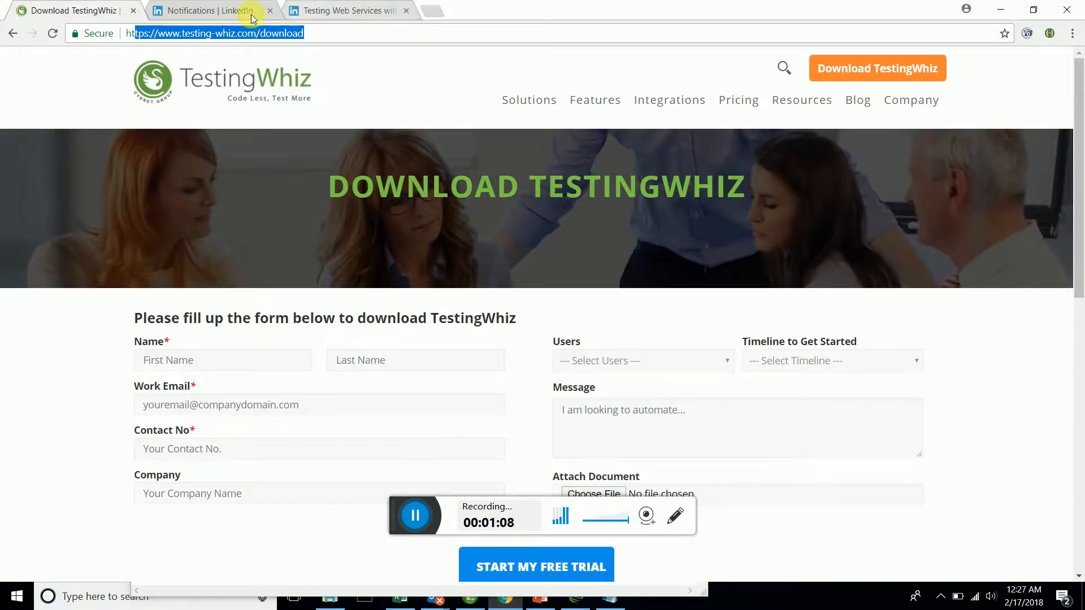
click(317, 12)
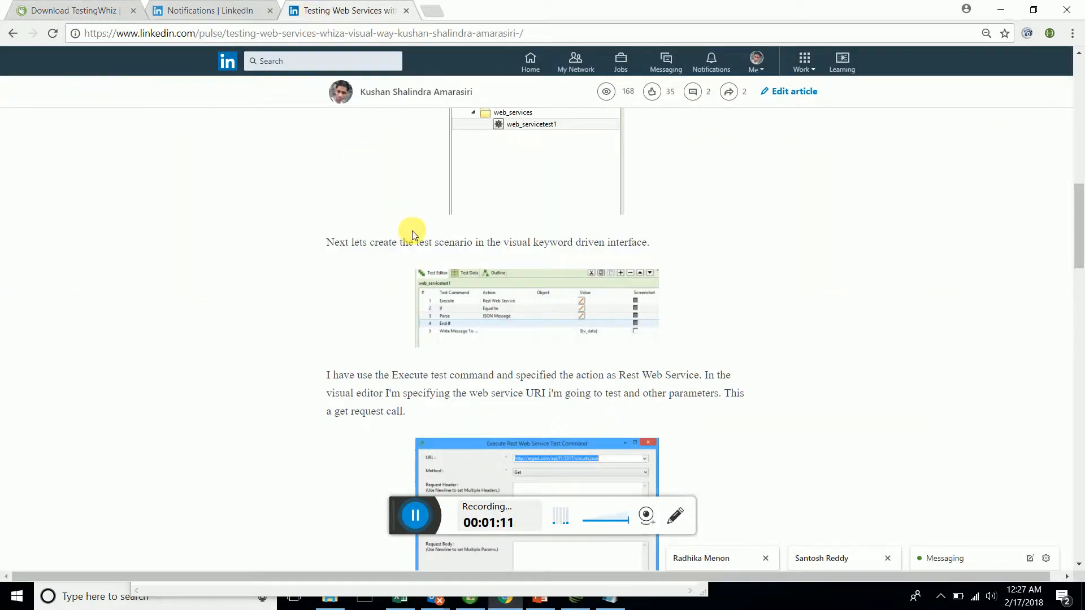
scroll(412, 230, up, 15)
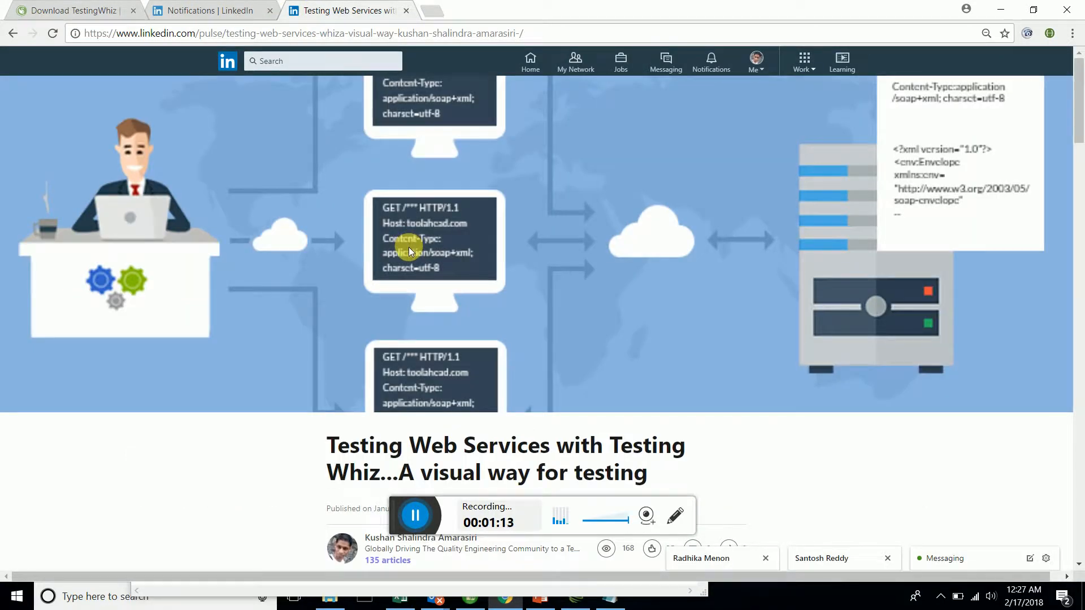
scroll(409, 246, down, 4)
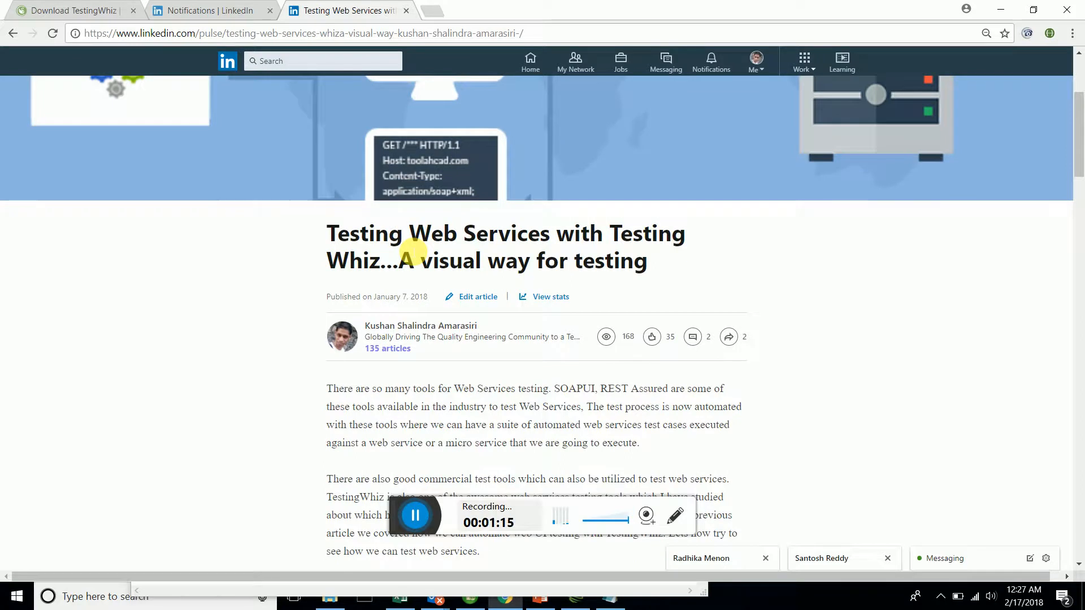
scroll(412, 251, down, 1)
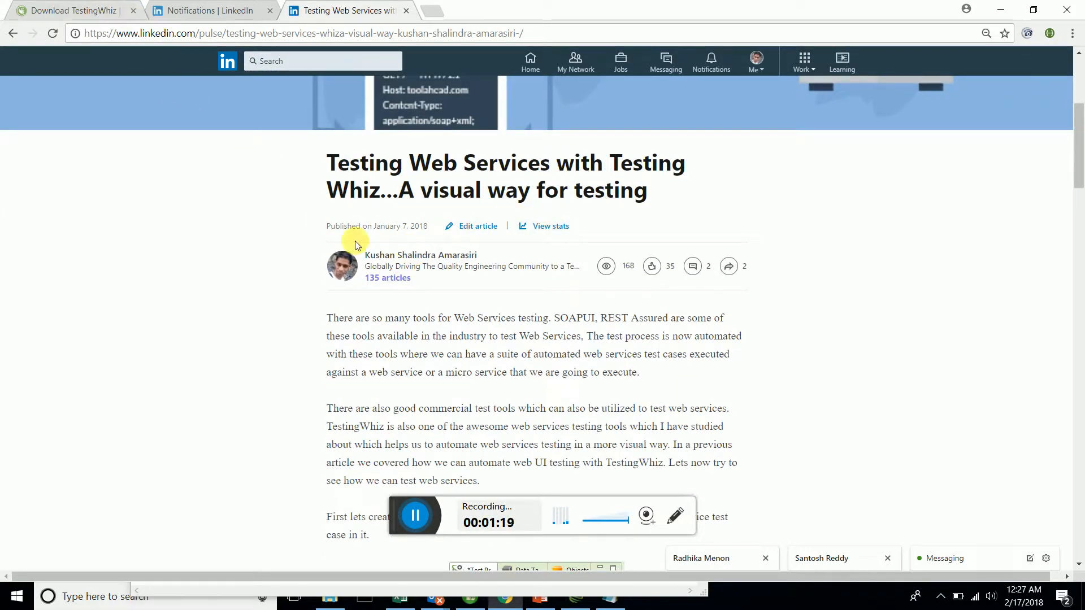
scroll(353, 237, down, 3)
scroll(353, 237, down, 15)
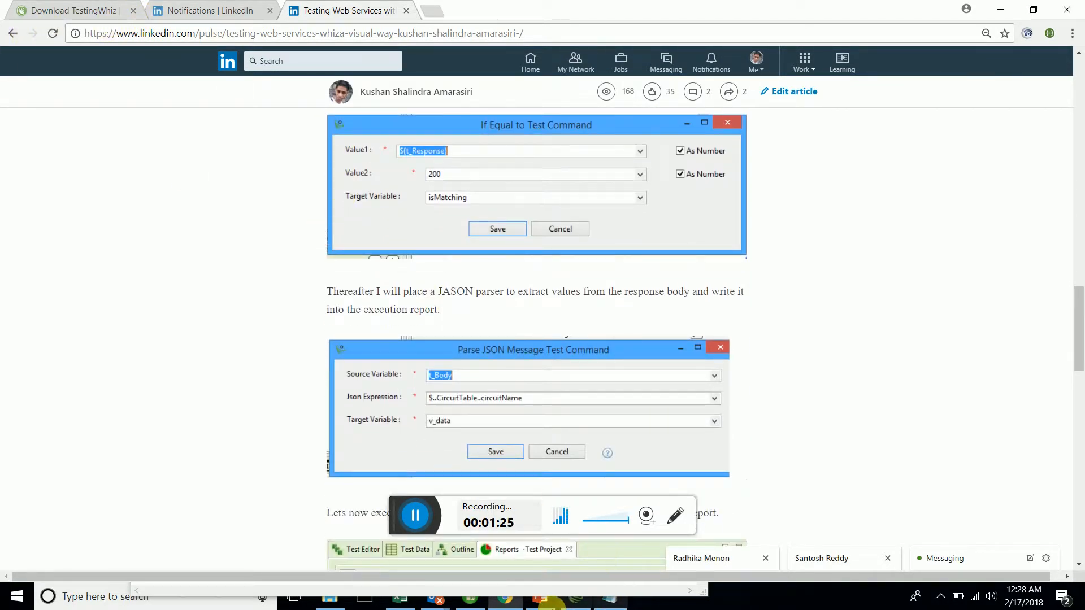
Switch to TestingWhiz, create a new project named ServicePrj1, and save its project details.
click(565, 602)
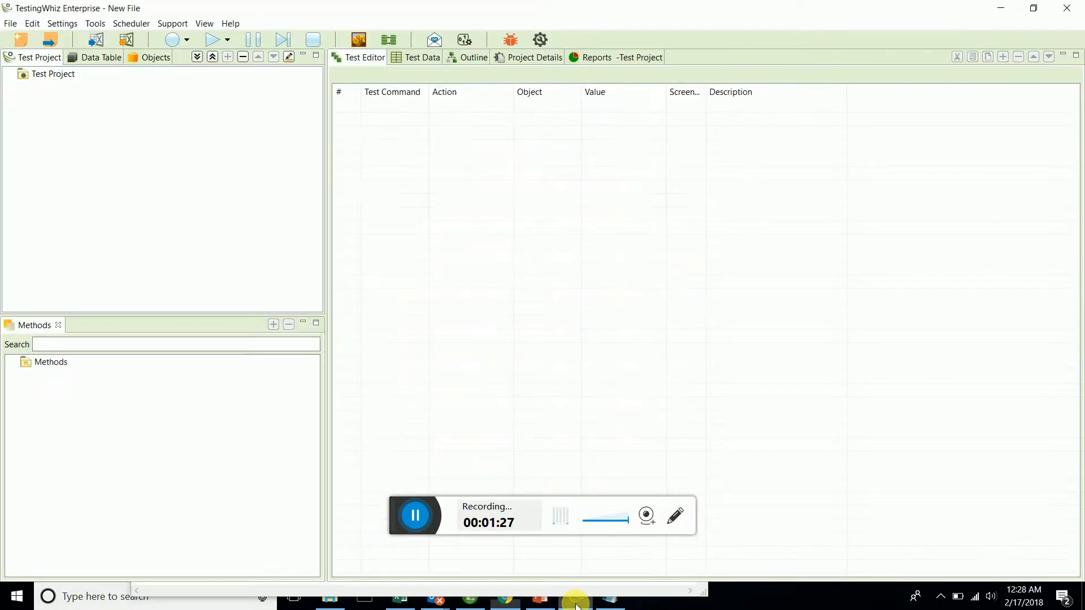
click(10, 23)
click(16, 38)
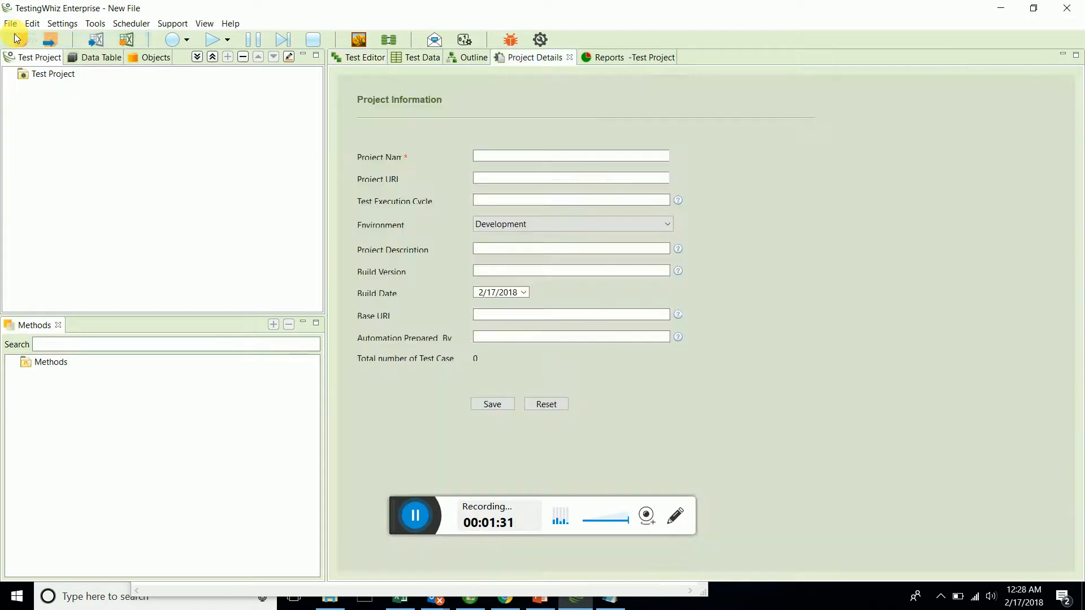
click(476, 156)
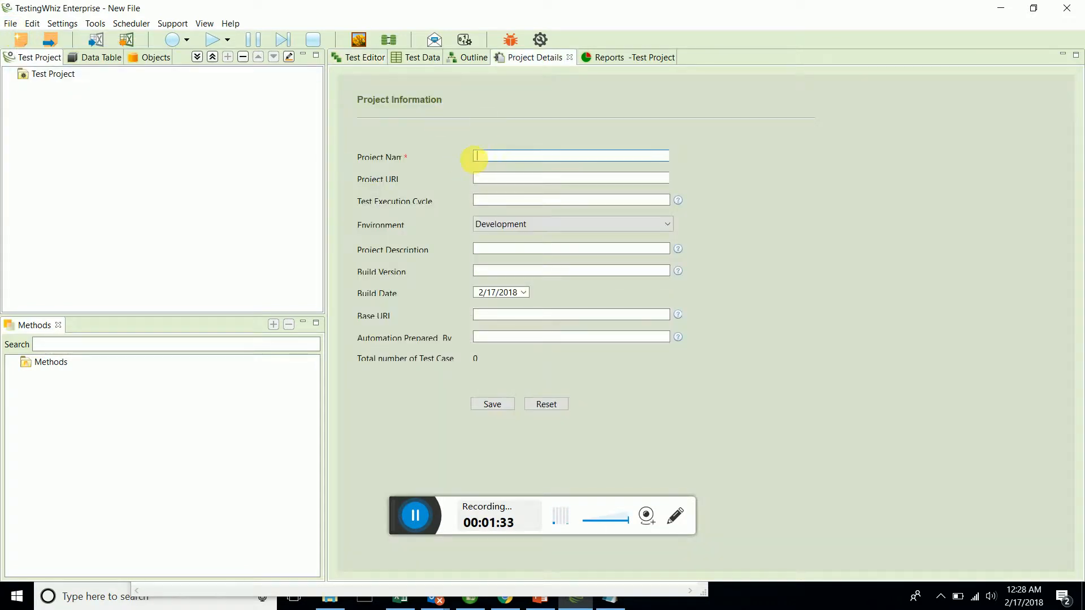
text(ServicePrj1)
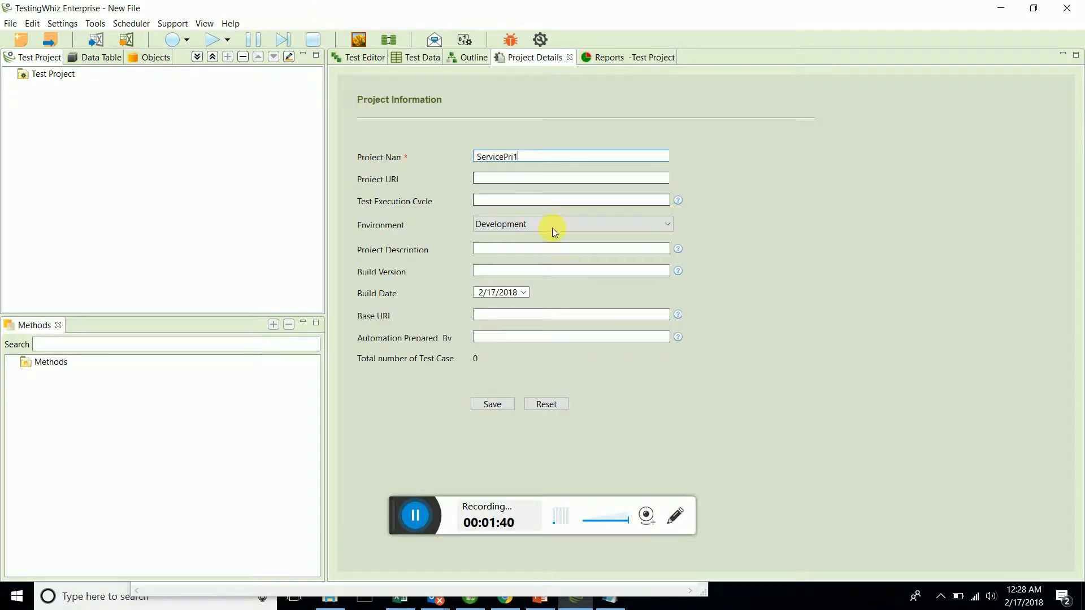
click(503, 406)
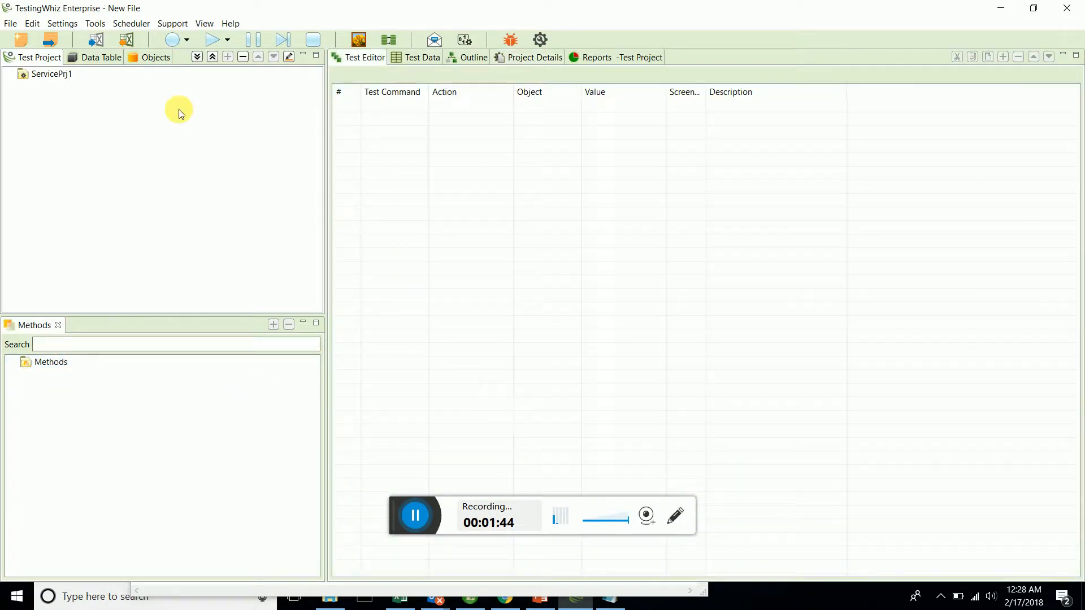
Add a test suite named TS1 to the ServicePrj1 project.
click(65, 75)
right_click(68, 76)
click(89, 87)
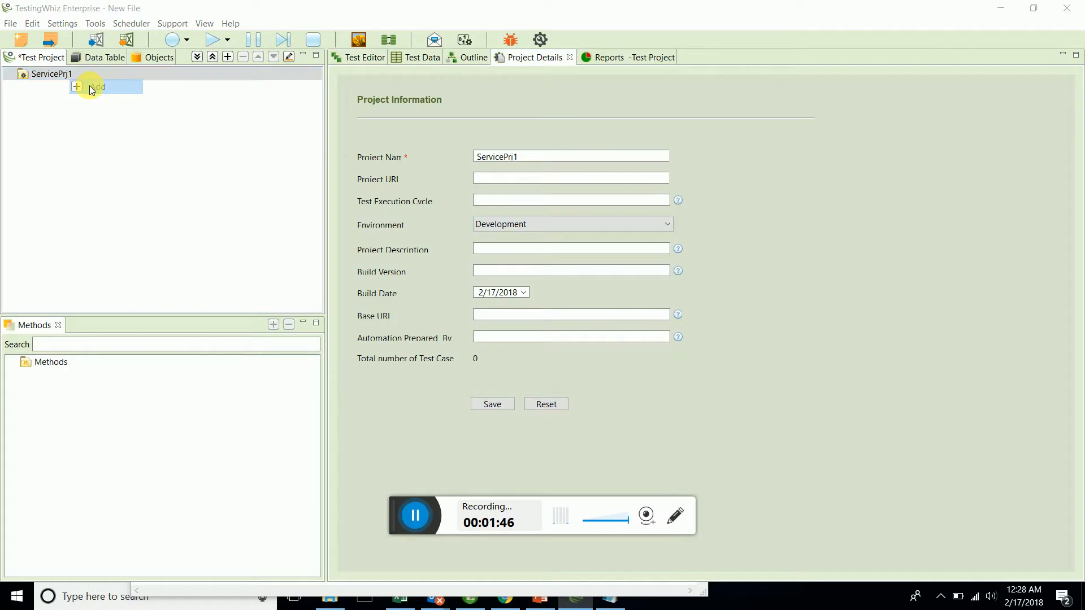
text(TS1)
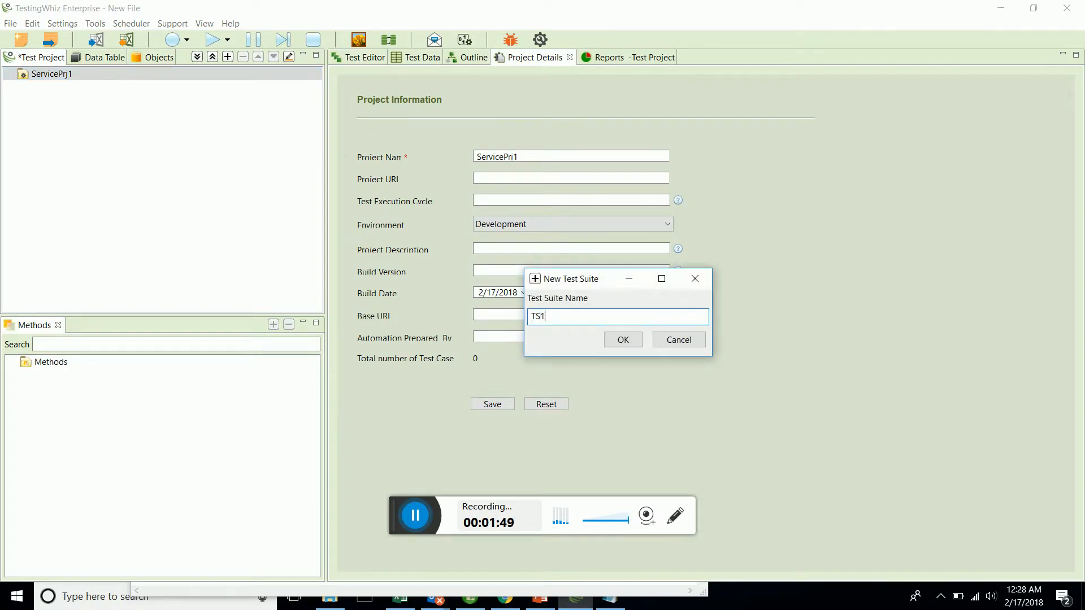
key(Return)
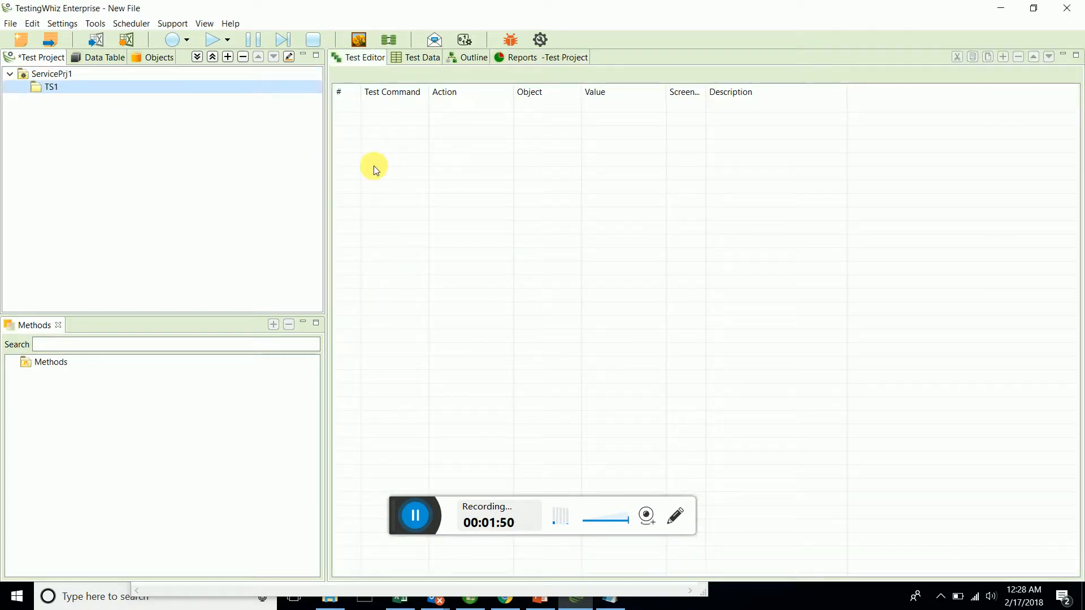
Add a test case named TC1 to the TS1 suite.
right_click(199, 86)
click(210, 95)
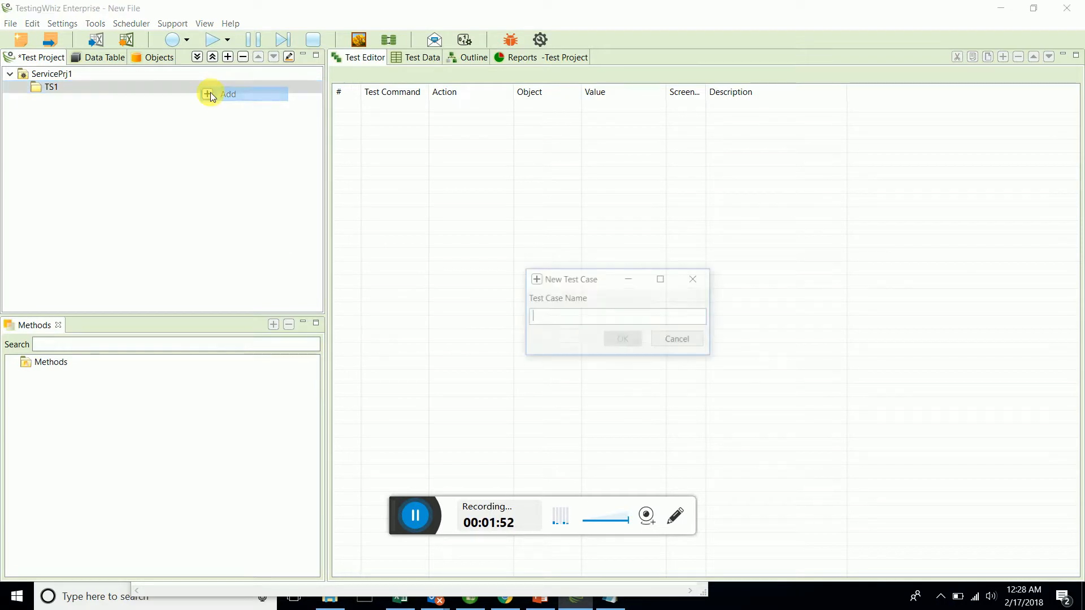
text(TC1)
key(Return)
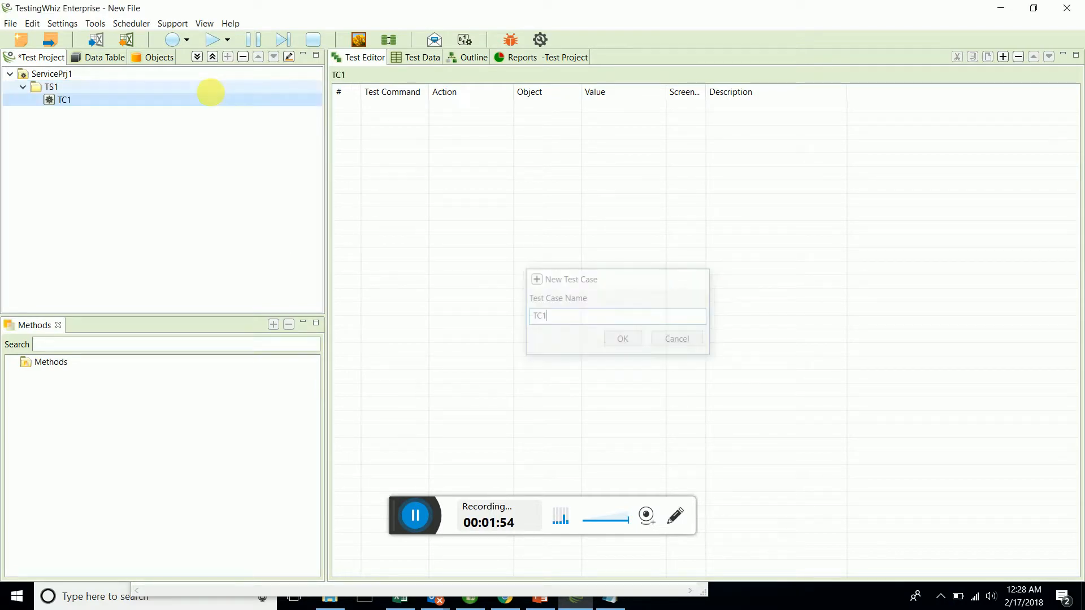
Save the project to the Desktop as New File.twiz, replacing the existing file.
key(ctrl+s)
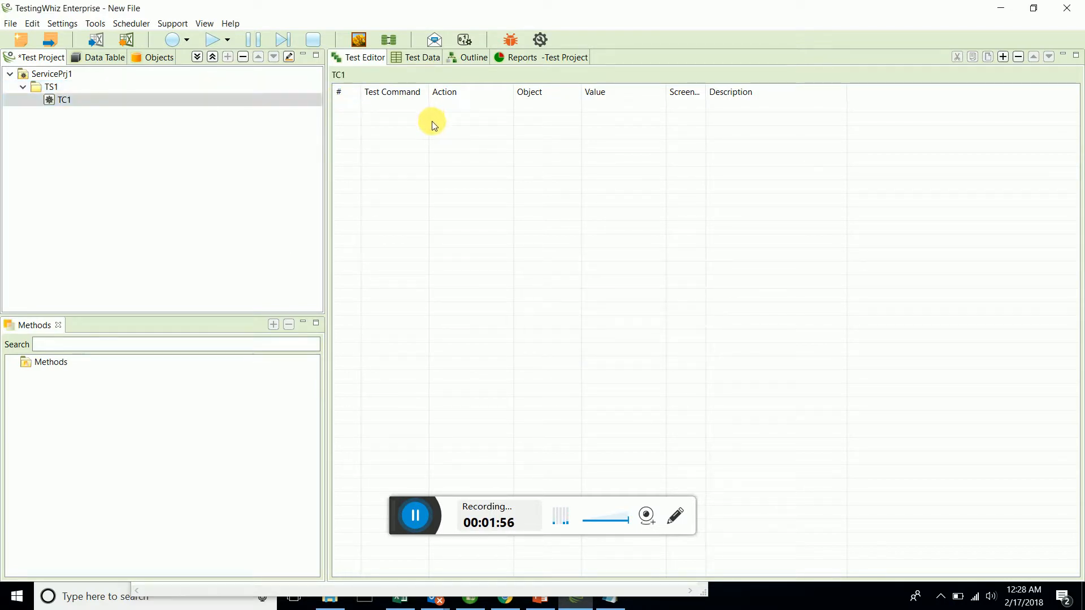
double_click(415, 165)
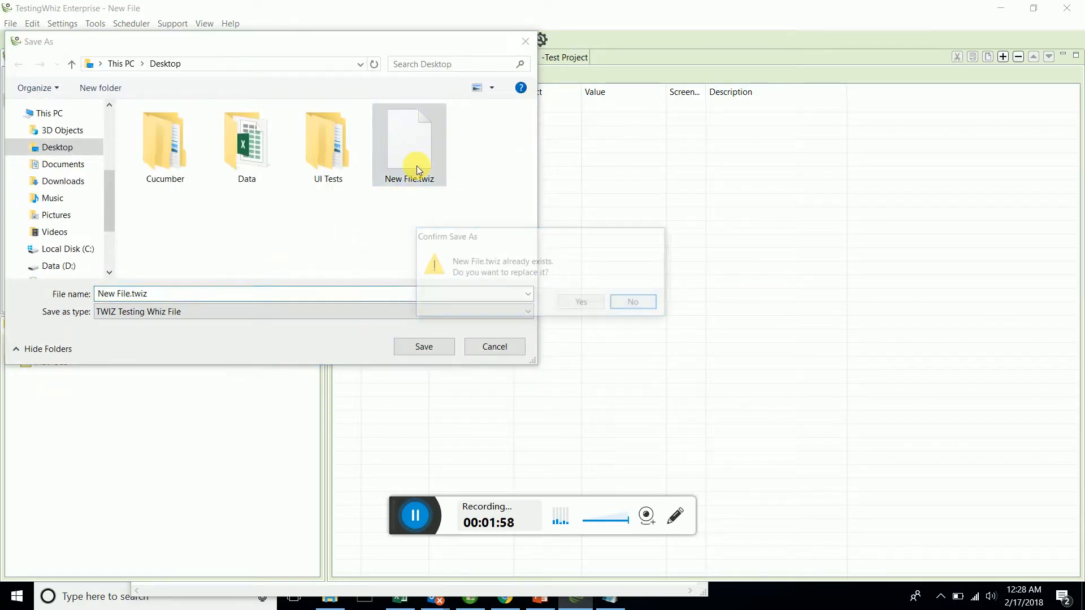
click(583, 303)
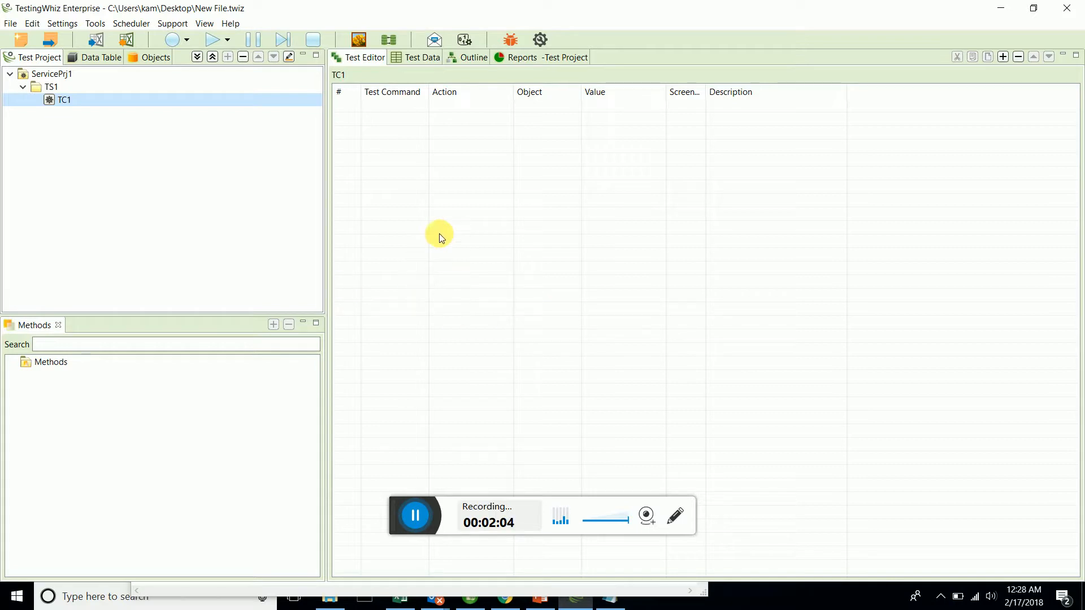
Add a first step to test case TC1 and set its test command to Execute.
click(404, 107)
right_click(404, 108)
click(418, 110)
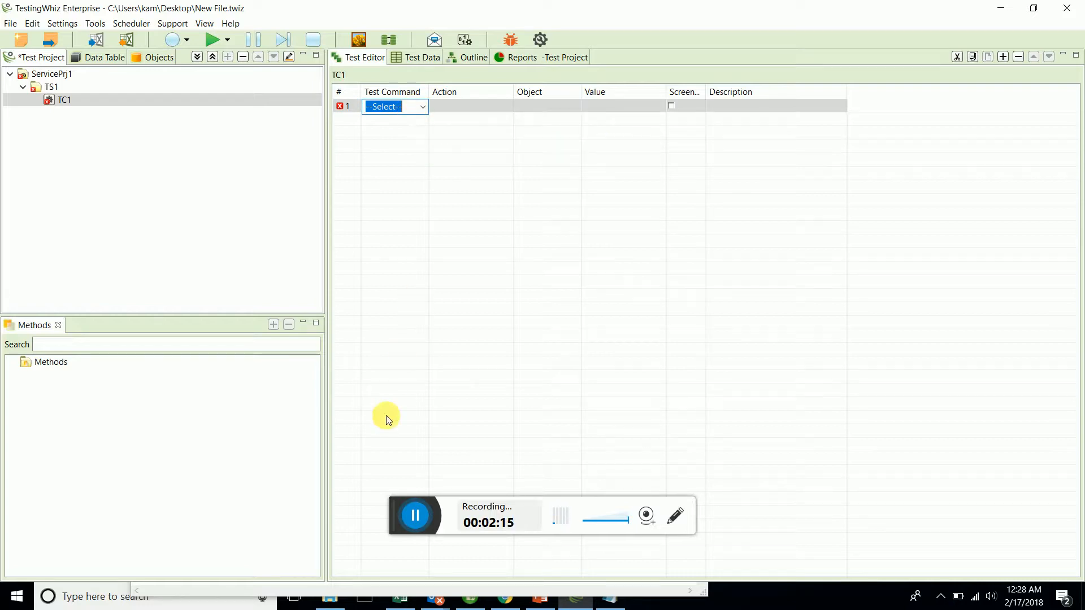
click(414, 523)
click(416, 110)
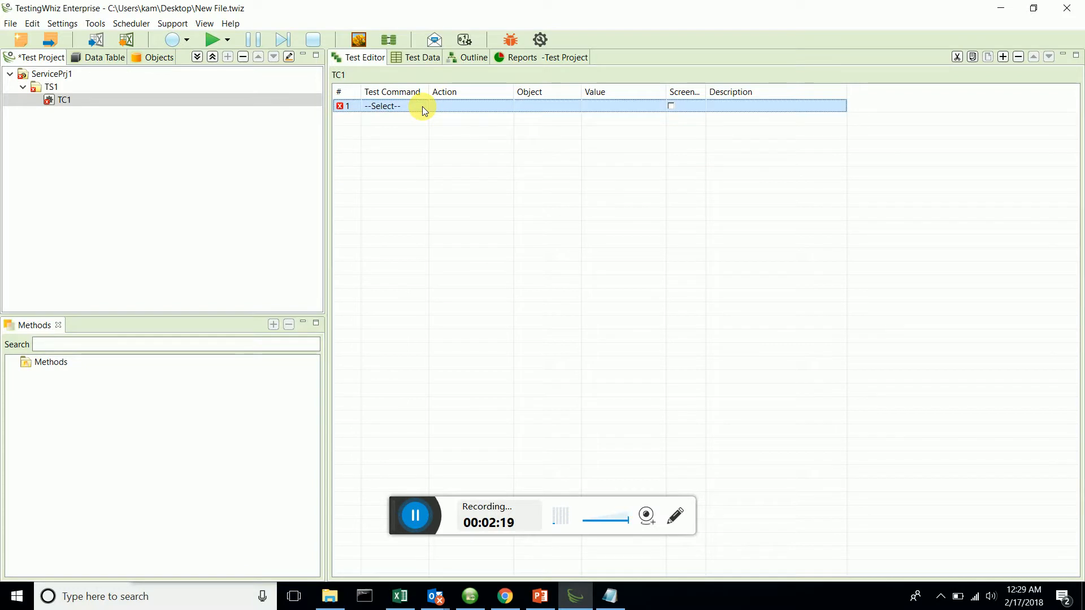
click(422, 106)
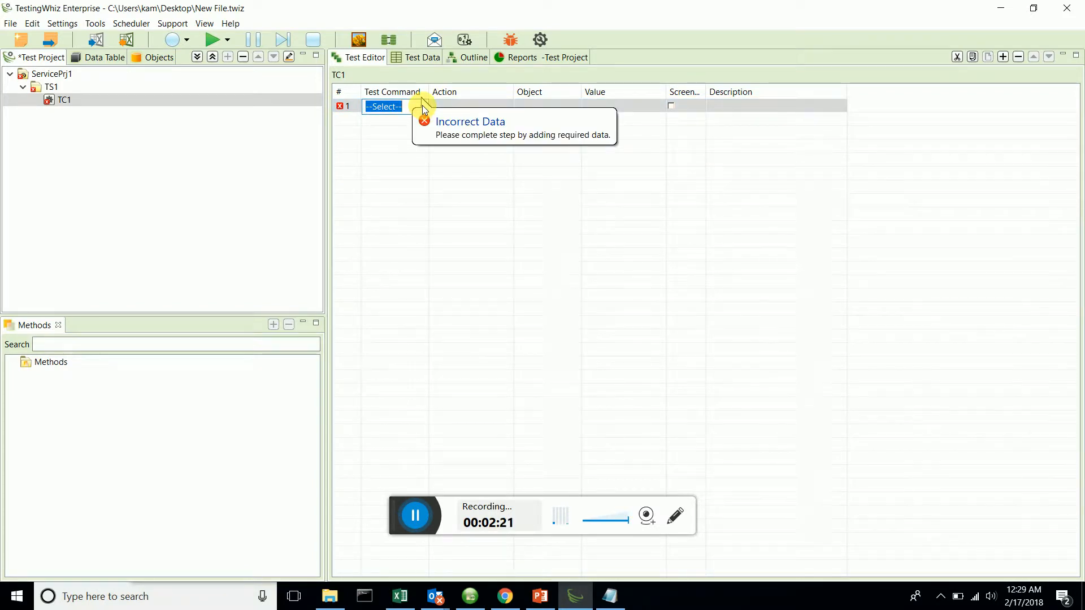
text(Ex)
click(423, 106)
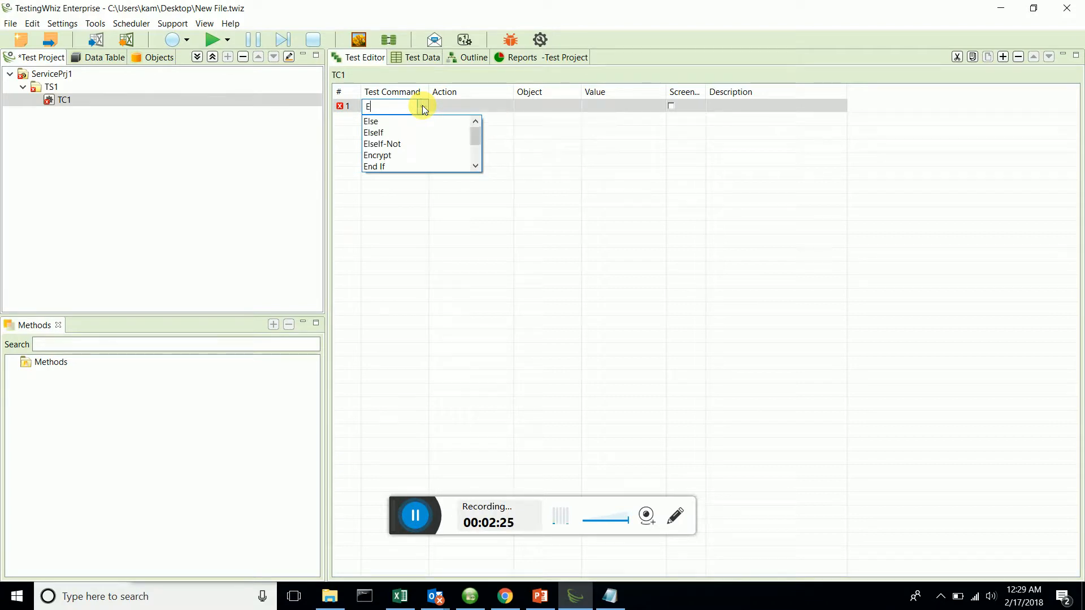
text(Execute)
key(Return)
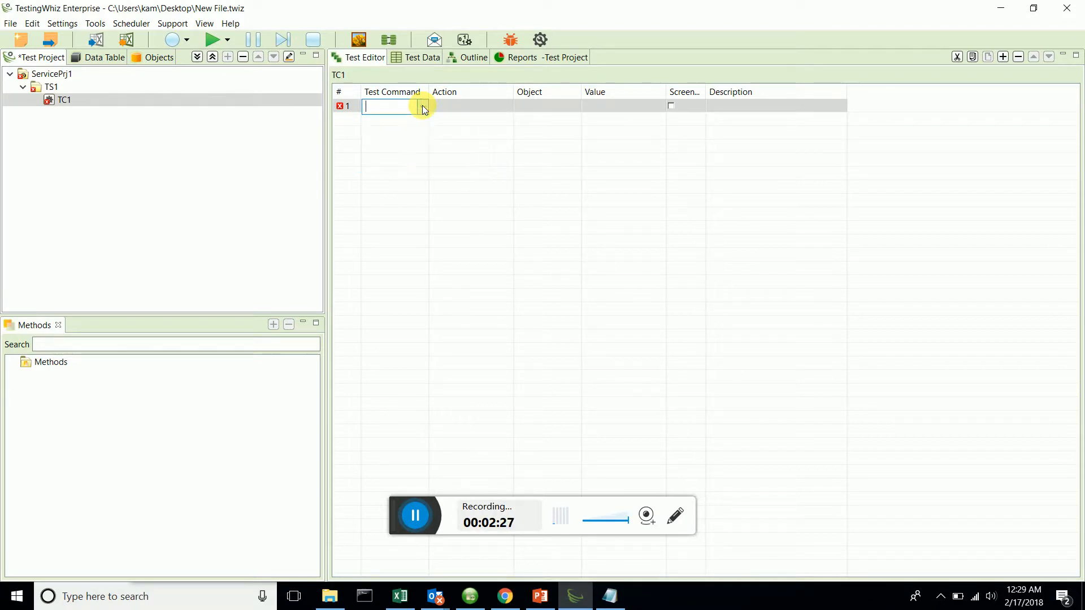
Set the action of the Execute step to Rest Web Service.
click(476, 104)
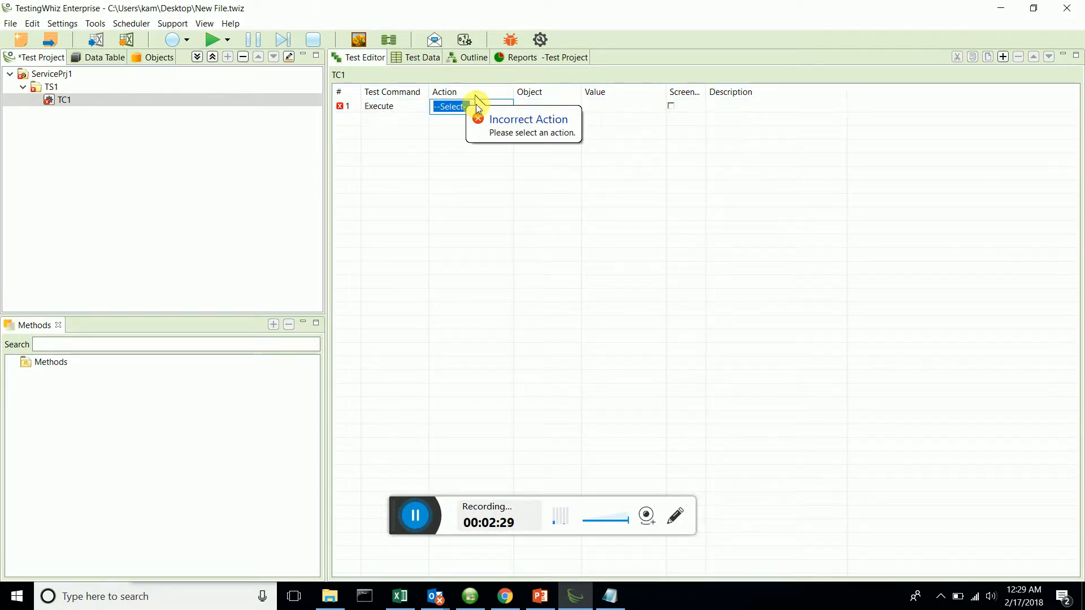
text(R)
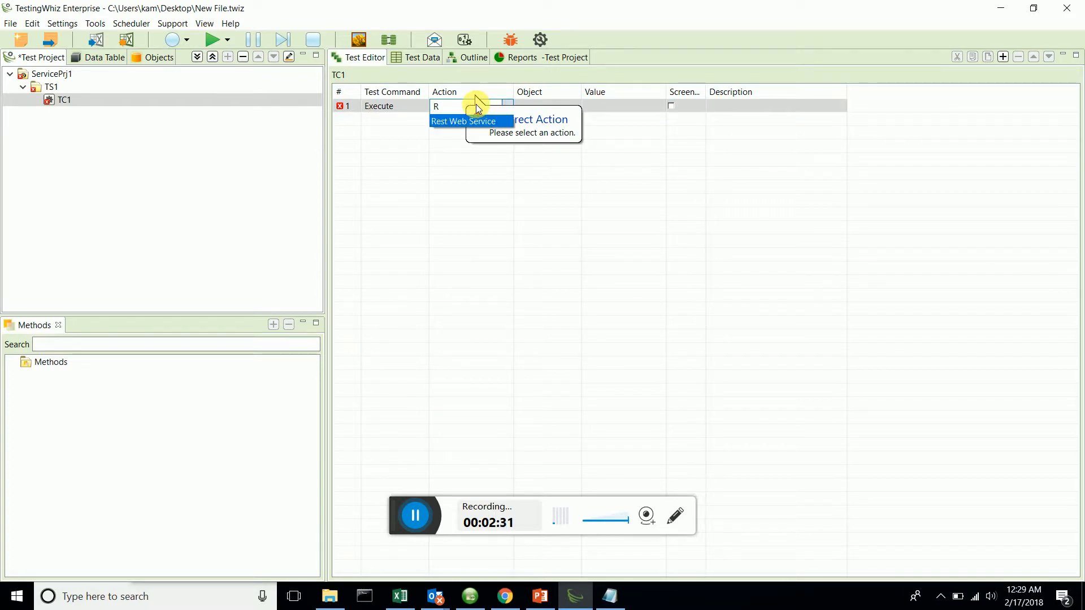
click(451, 123)
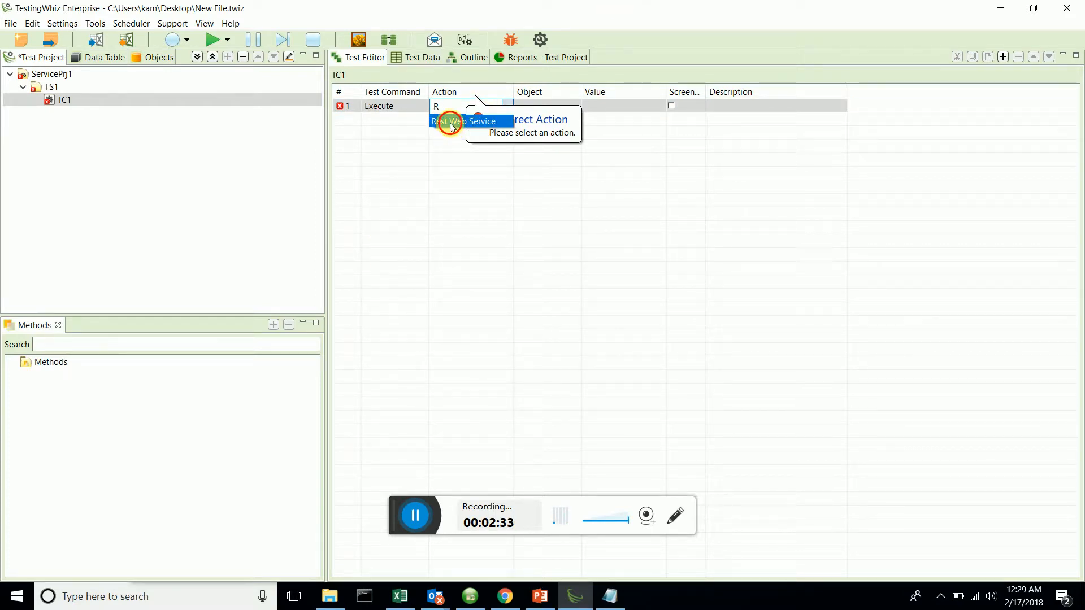
click(588, 105)
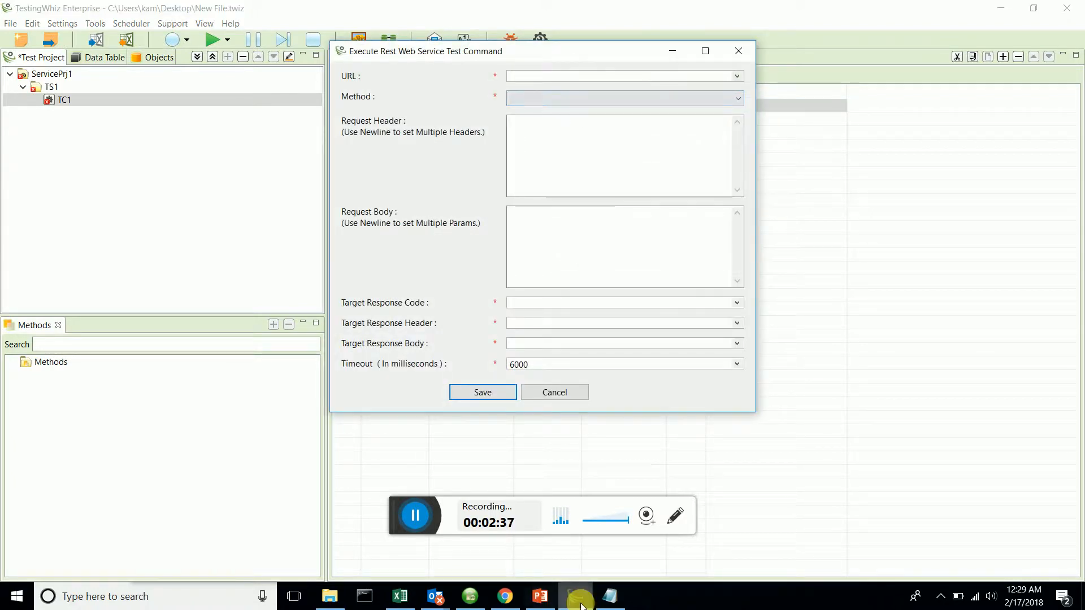
click(610, 597)
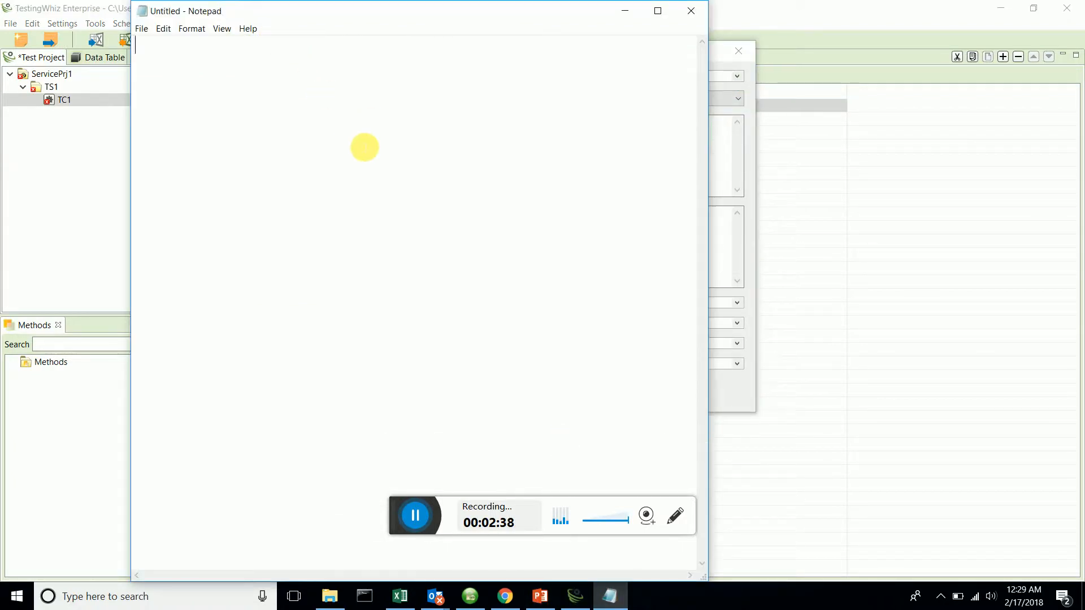
text(http://ergast.com/api/f1/2017/circuits.json)
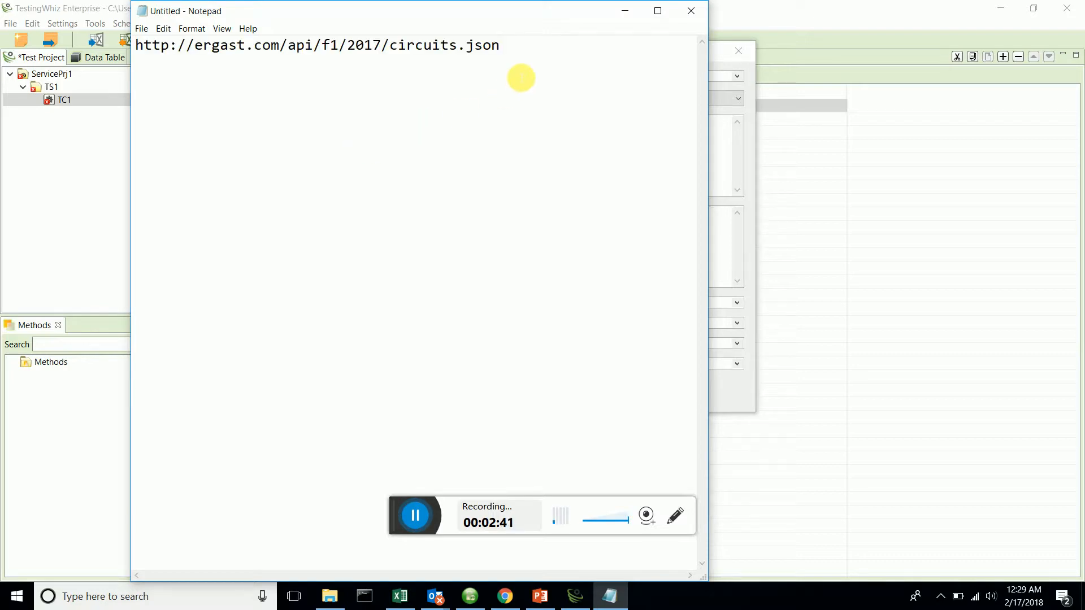
drag(503, 46, 138, 48)
key(ctrl+c)
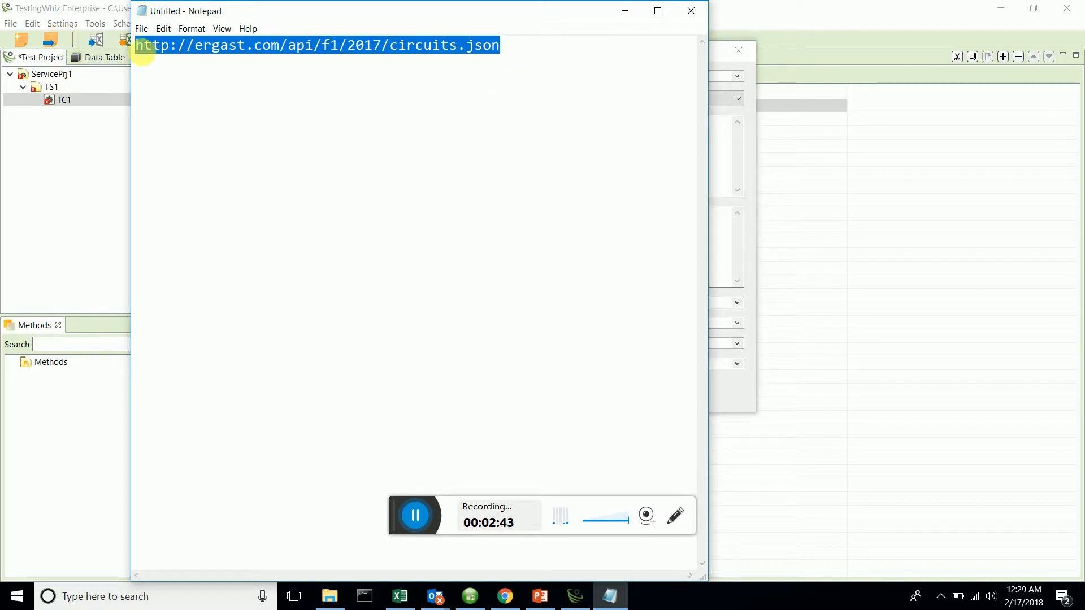
click(625, 9)
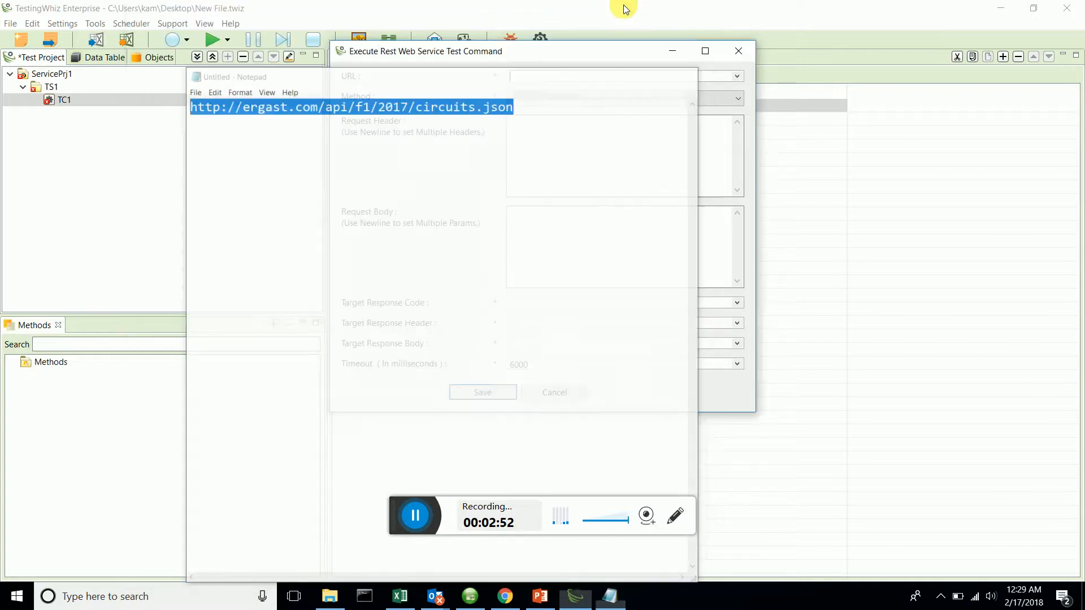
click(610, 75)
key(ctrl+v)
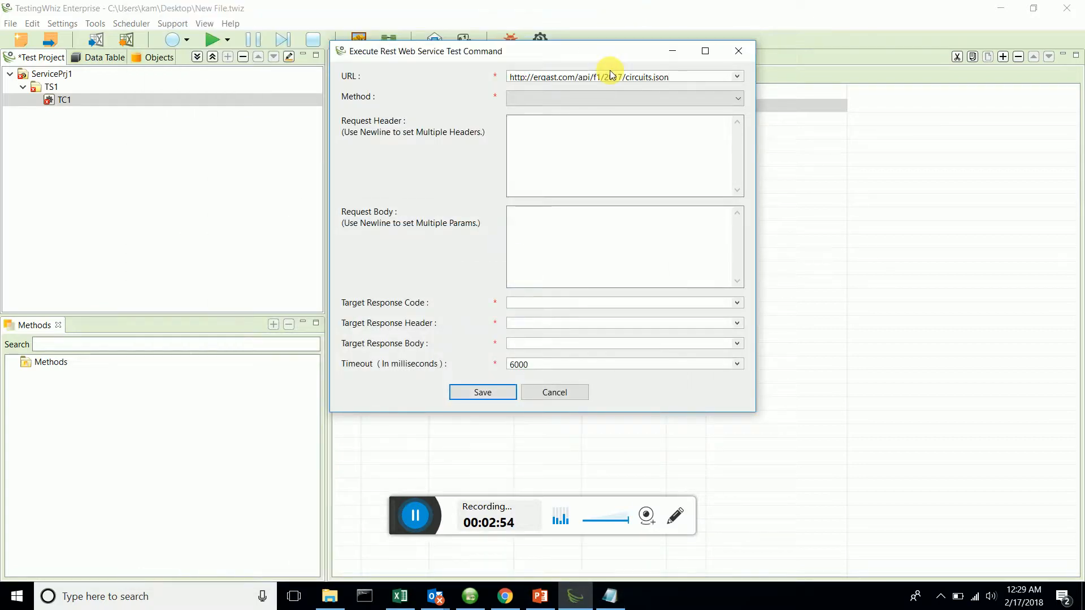
click(618, 103)
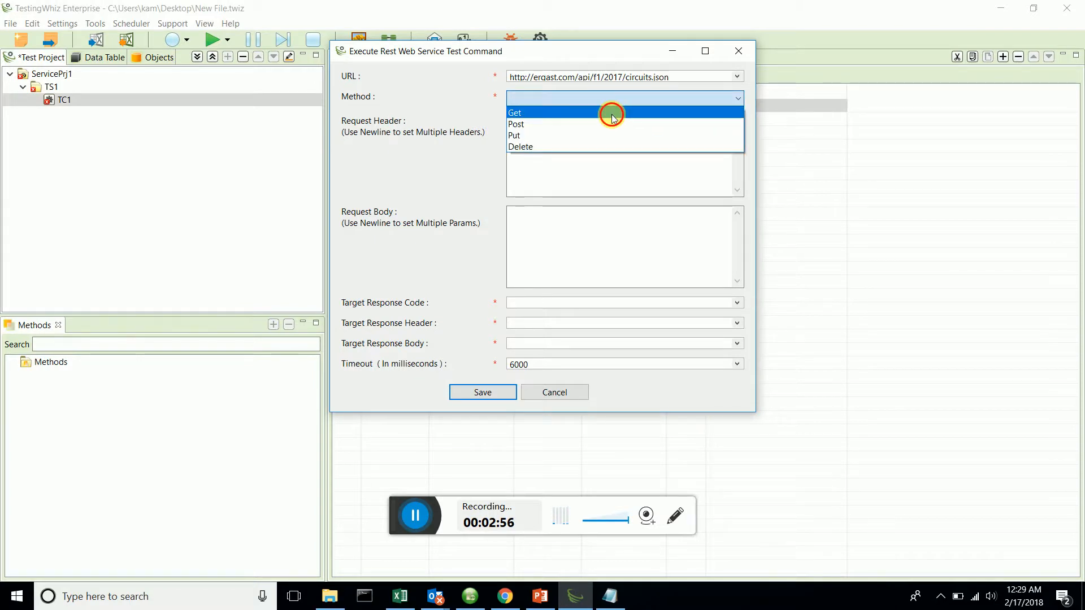
click(611, 116)
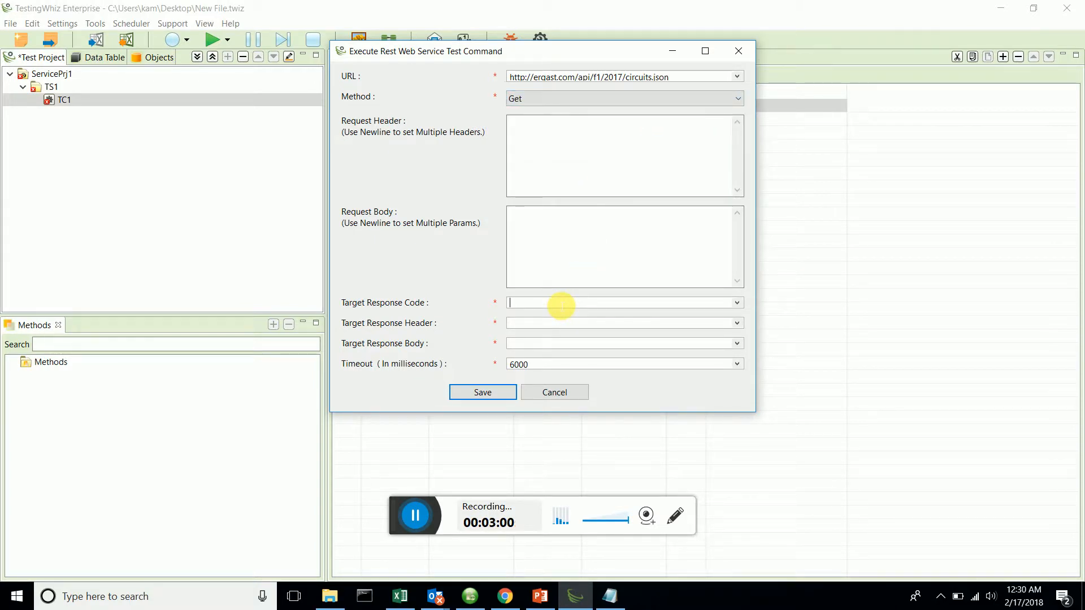
Set the target response code, header and body variables to r_Code, r_Header and r_Body, and save the web service settings.
text(T)
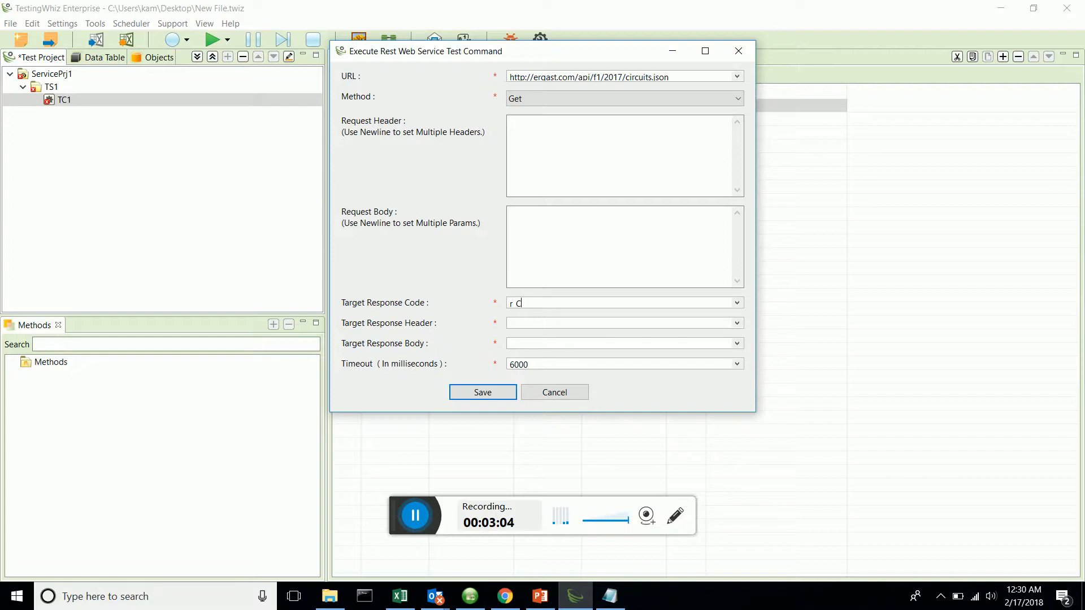
text(ode)
click(598, 325)
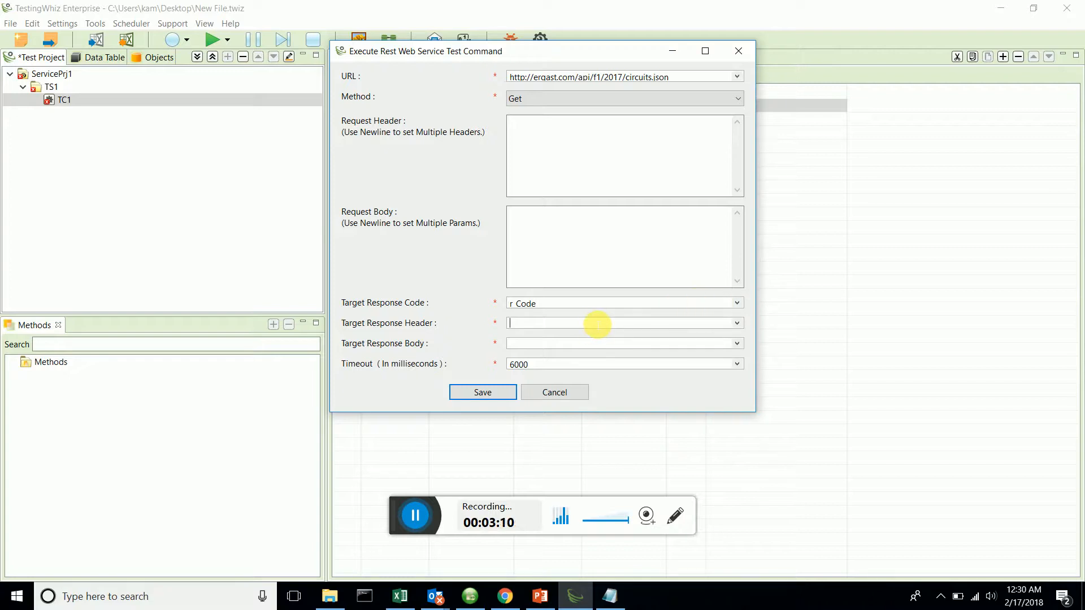
text(r)
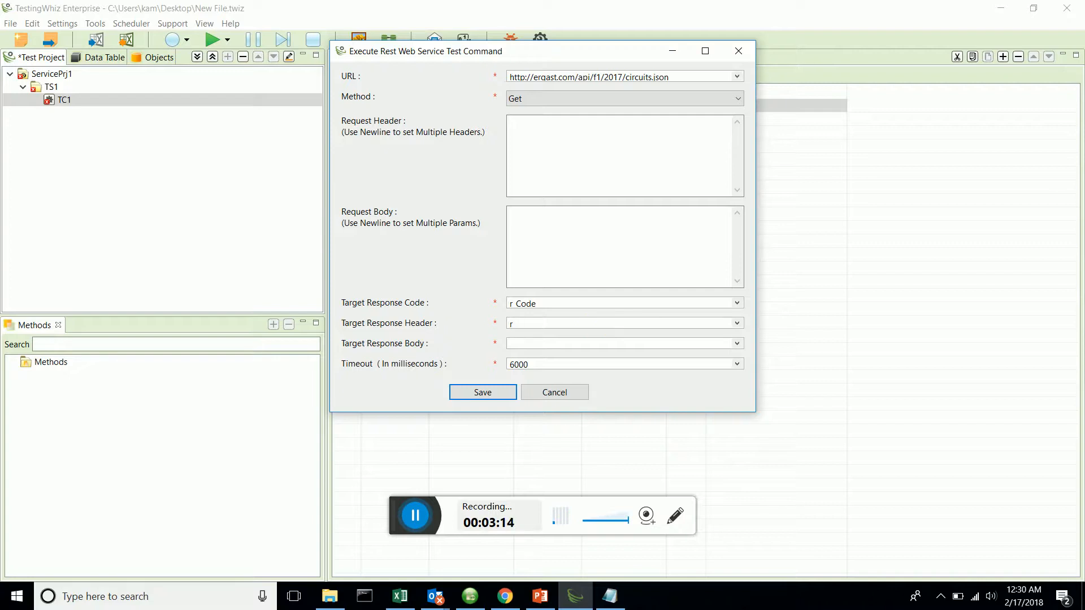
text( Heade)
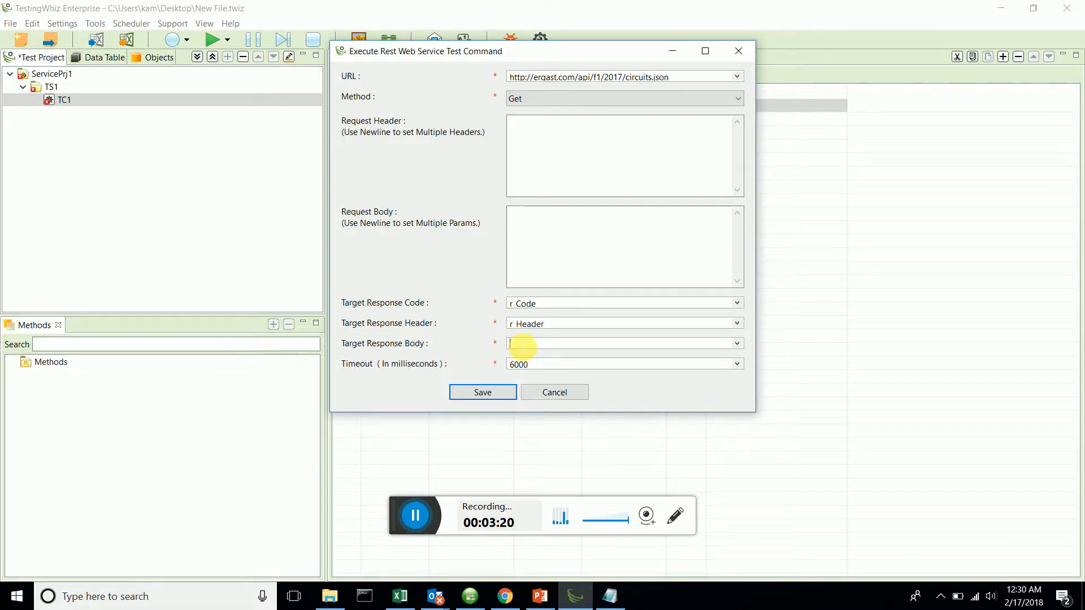
text(r Bod)
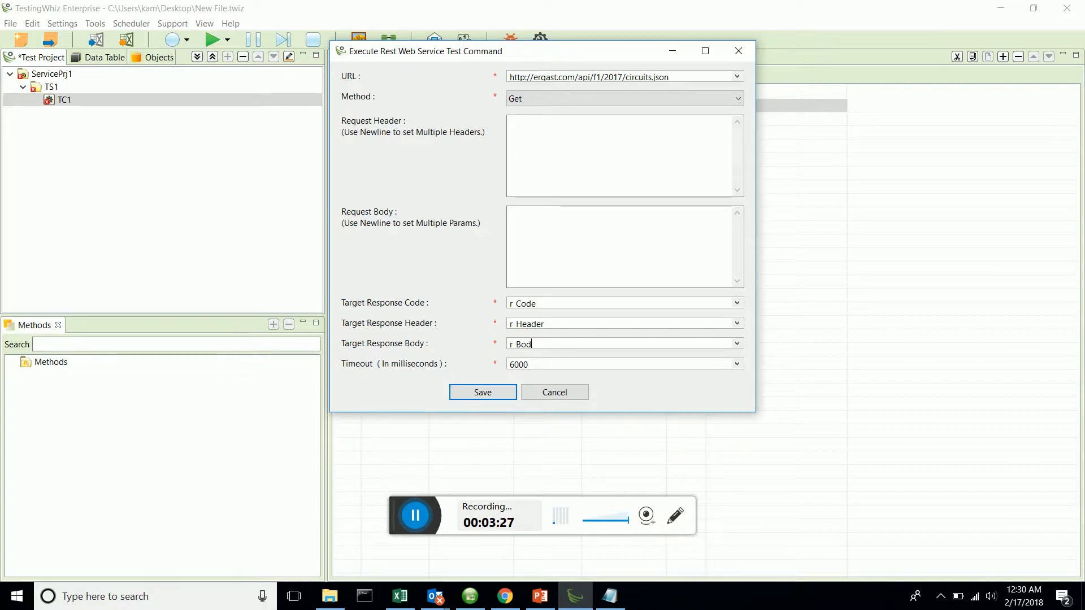
text(y)
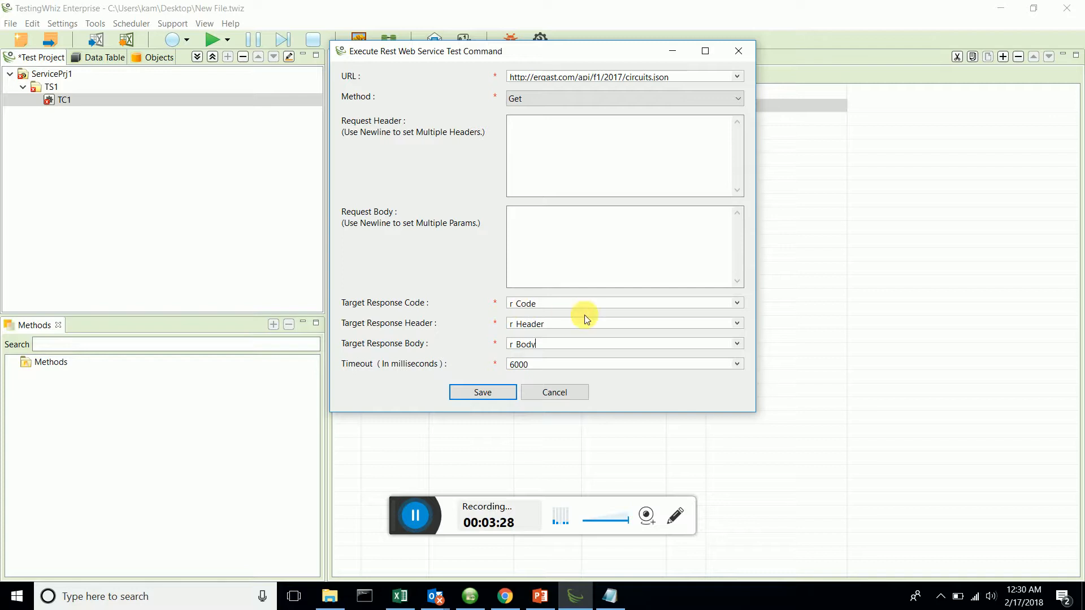
click(493, 391)
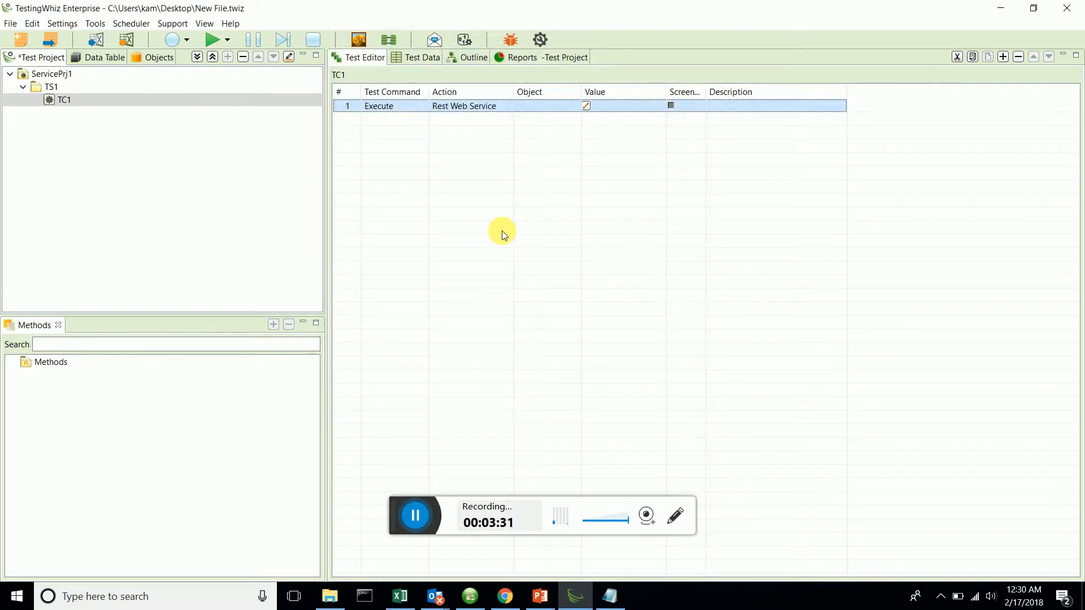
Save the project, run it, and open test case TC1's details in the execution report.
key(ctrl+s)
click(203, 97)
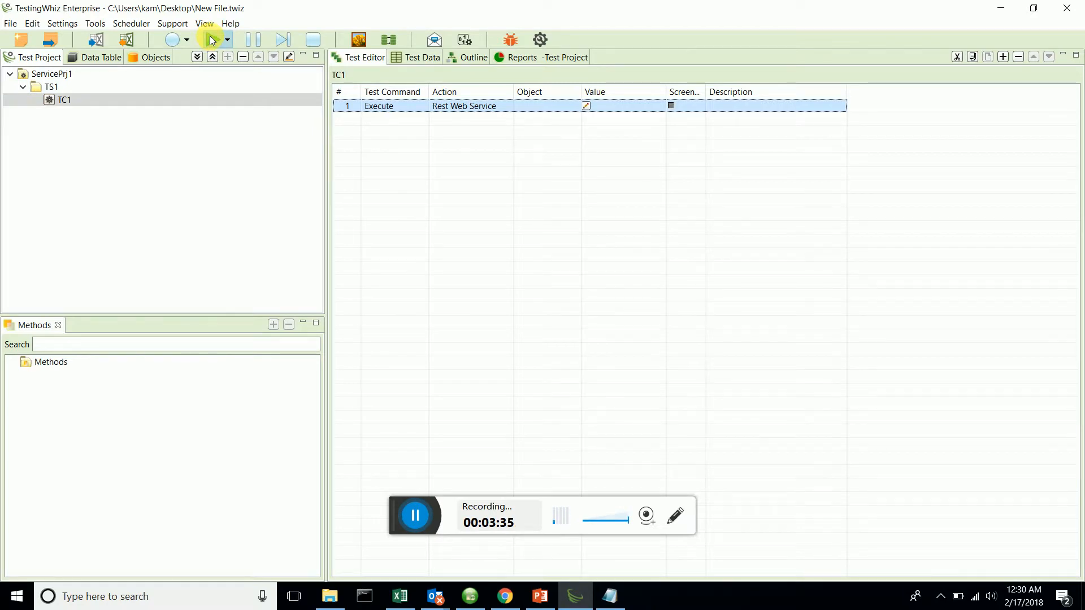
click(213, 40)
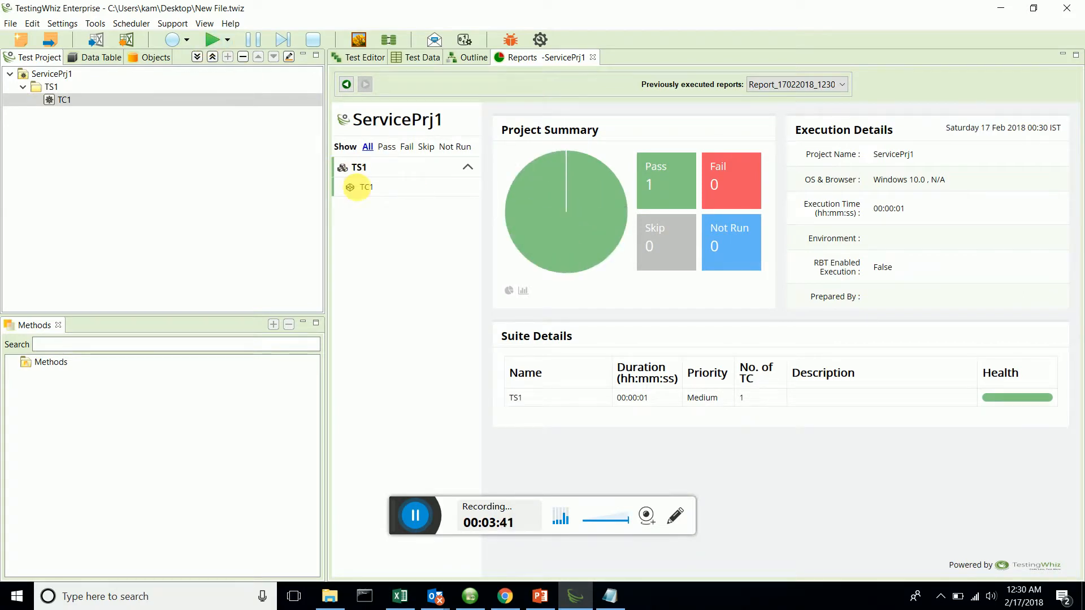
click(362, 192)
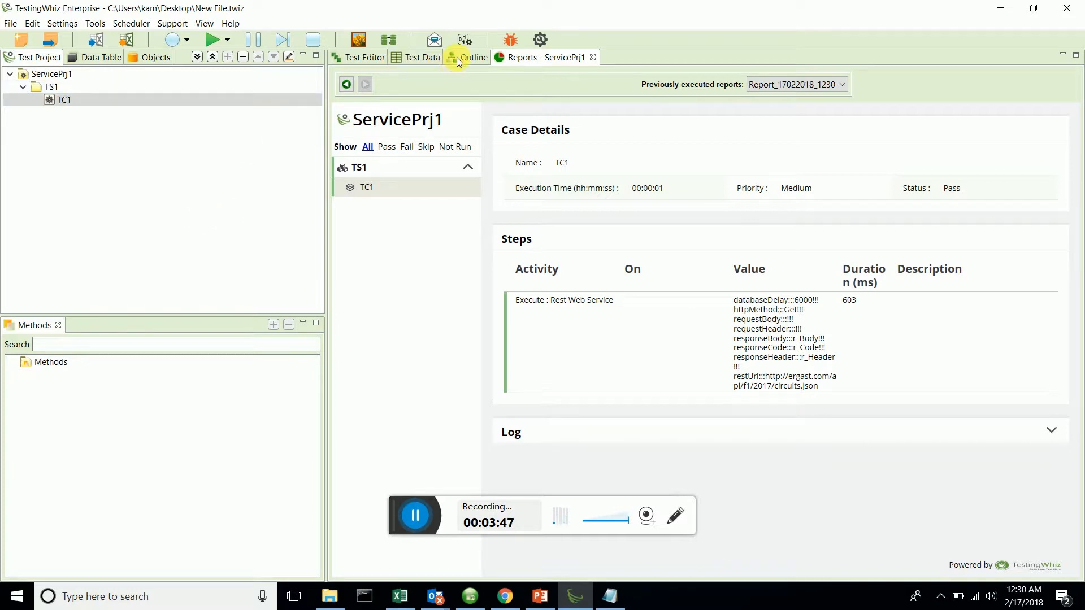
Return to test case TC1's editor and add a second step with the test command Parse.
click(362, 58)
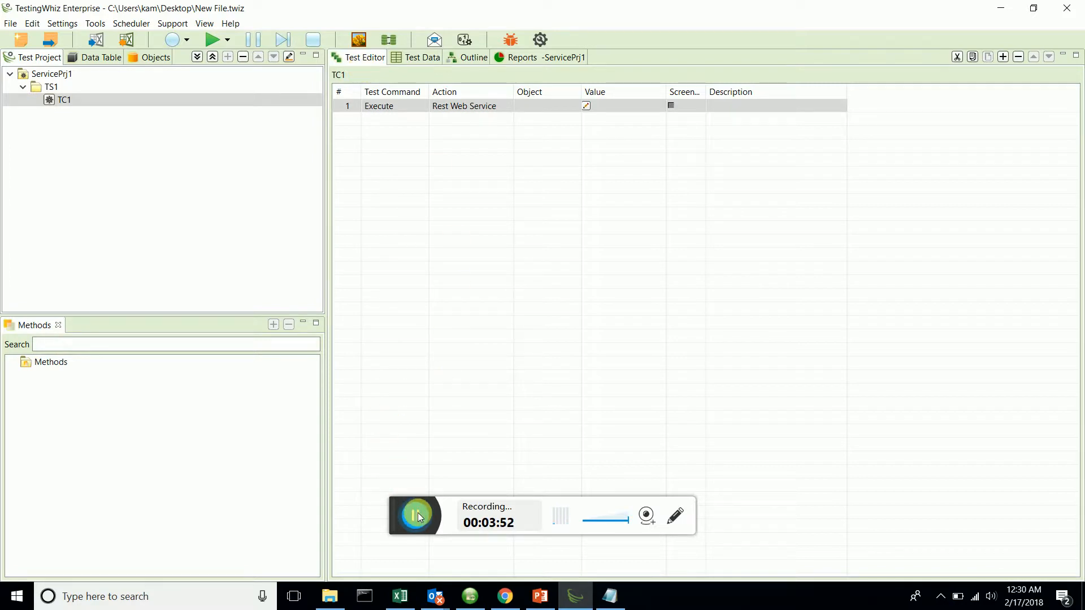
click(395, 109)
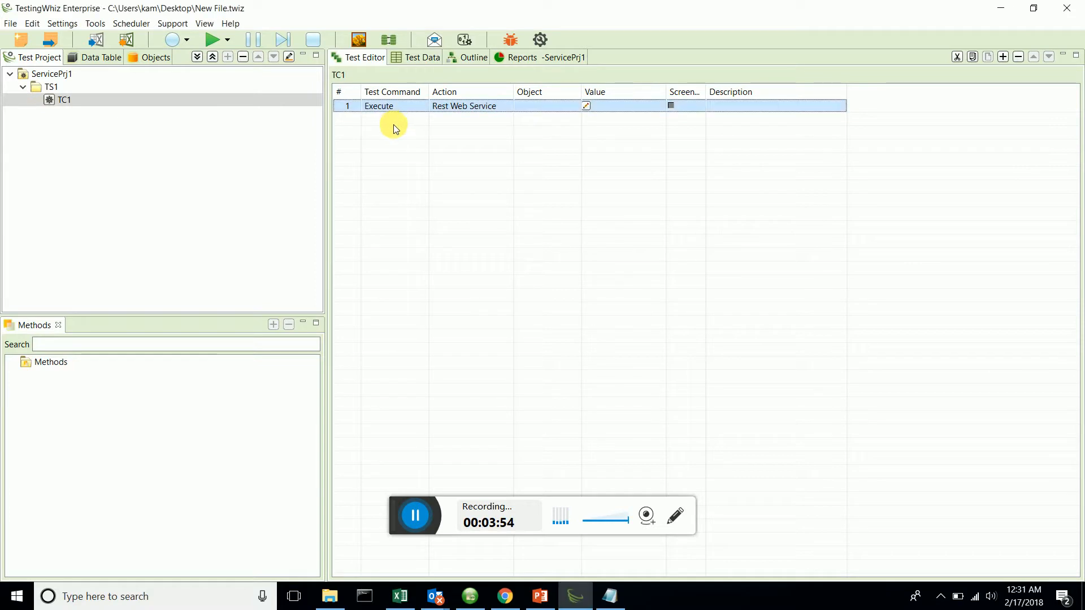
right_click(394, 129)
click(401, 131)
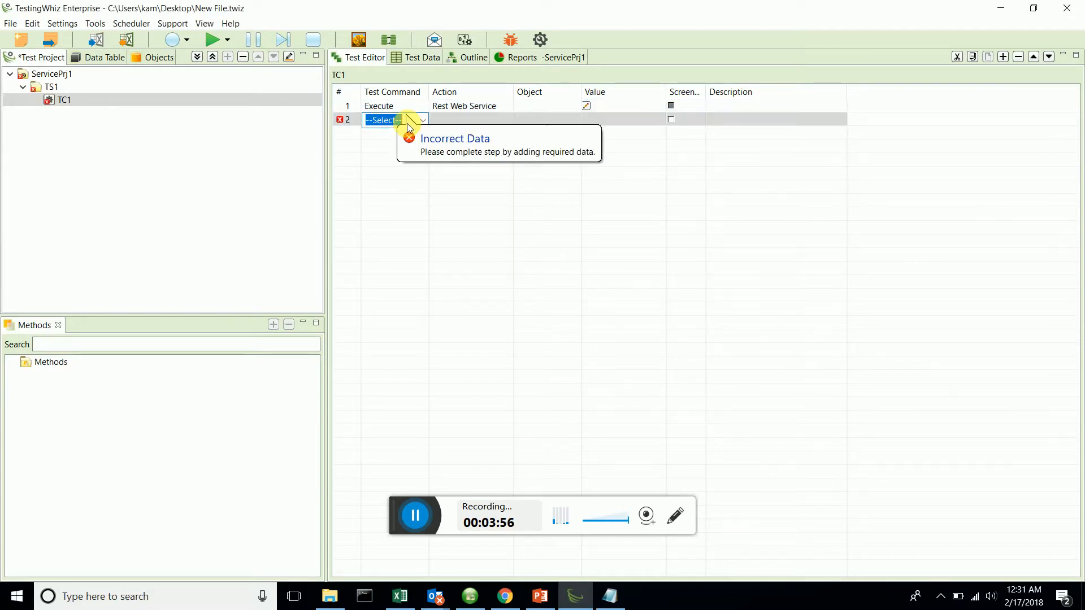
text(P)
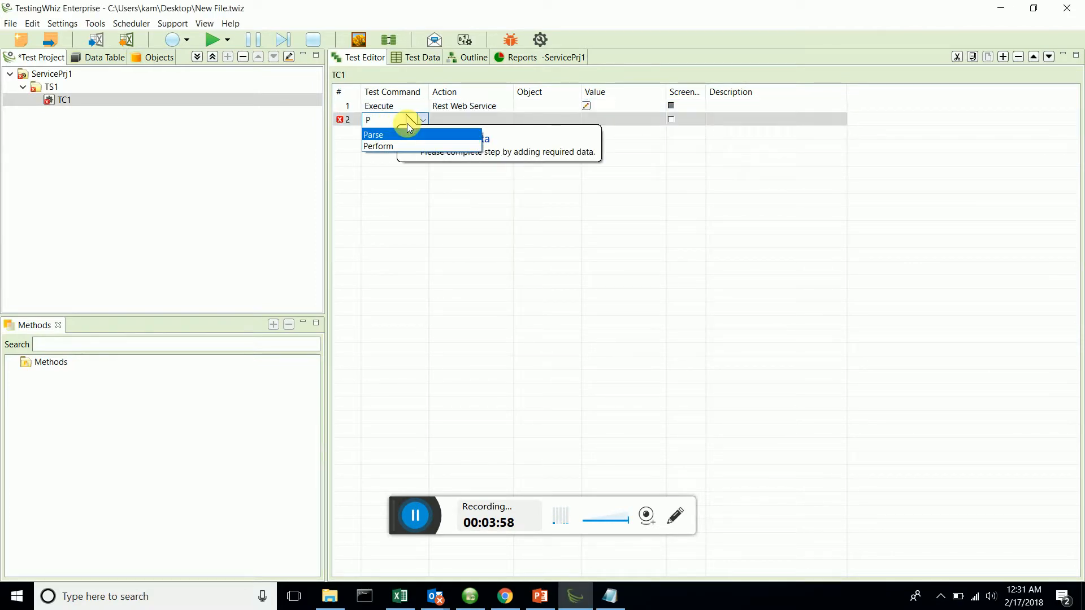
click(406, 136)
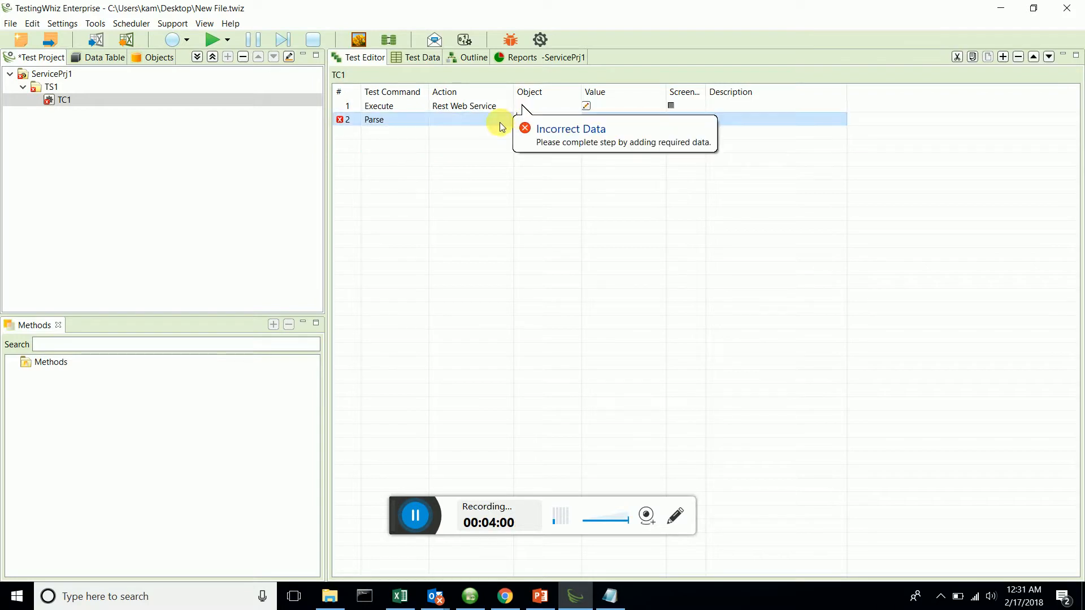
Set the action of the Parse step to JSON Message.
click(499, 126)
click(507, 122)
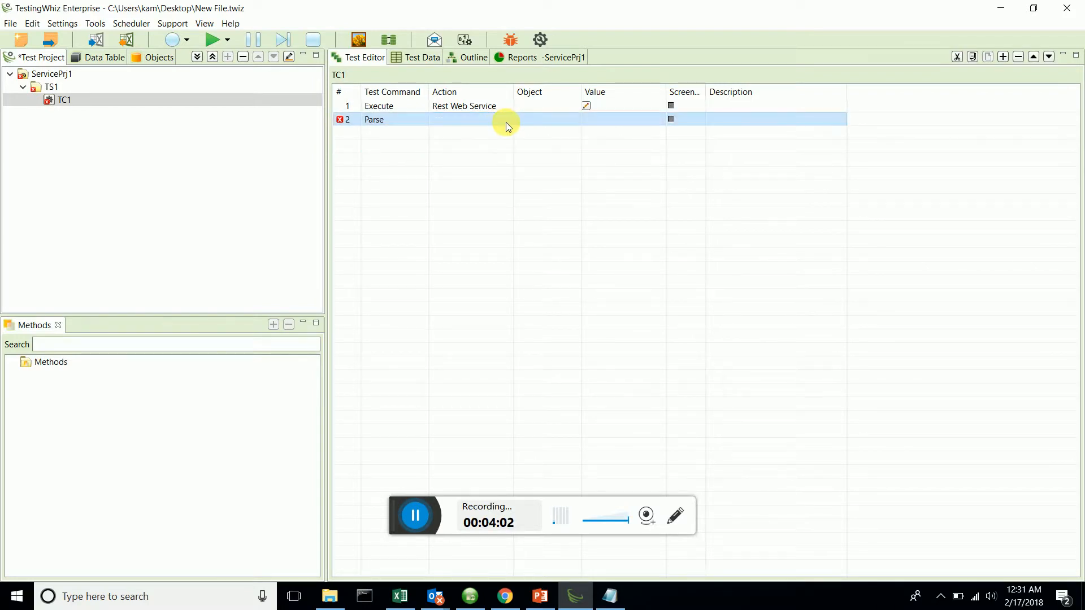
click(506, 122)
click(499, 122)
text(j)
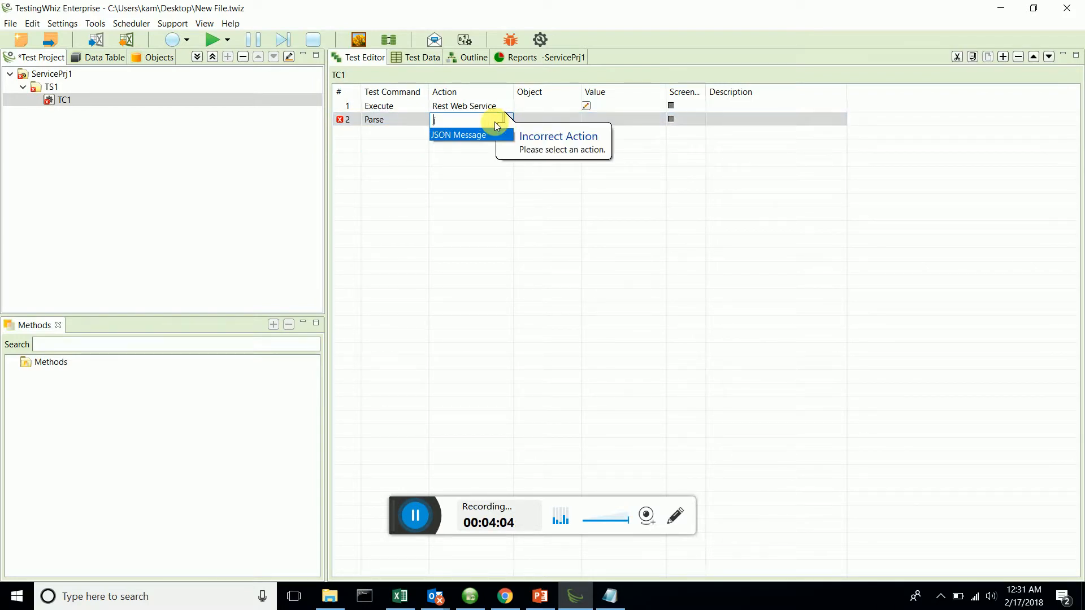
click(472, 136)
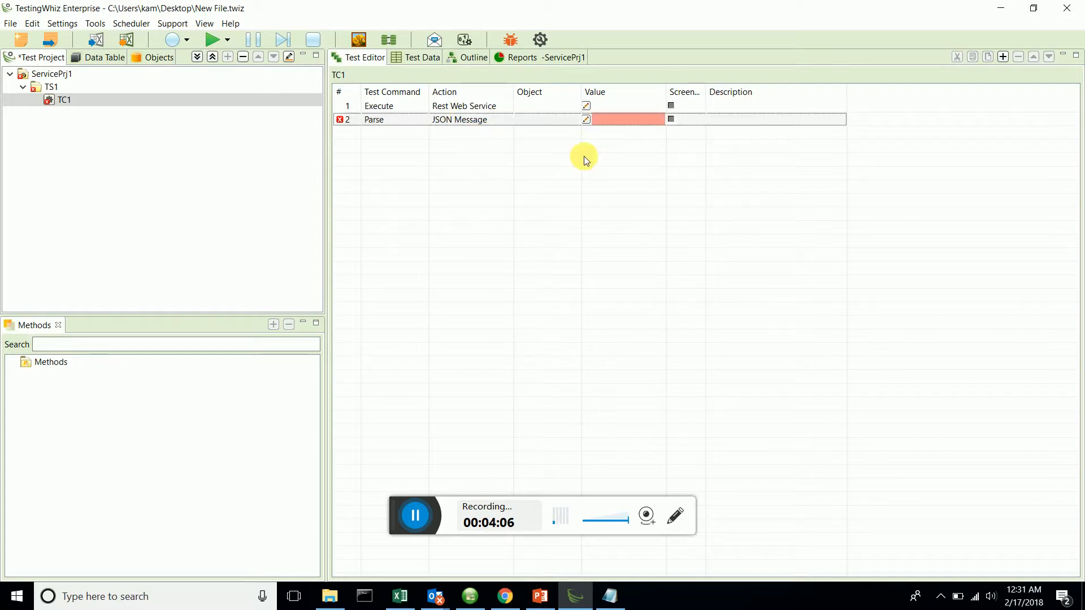
Set the source variable of the Parse JSON Message step to t_Body, checking the reference article in Chrome.
click(585, 120)
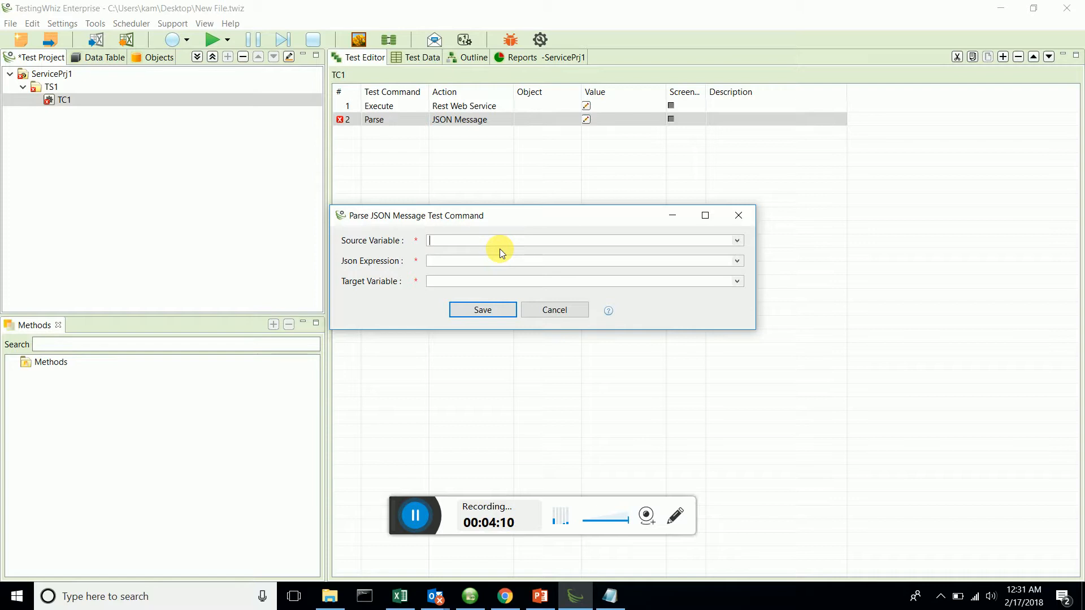
text($)
click(504, 595)
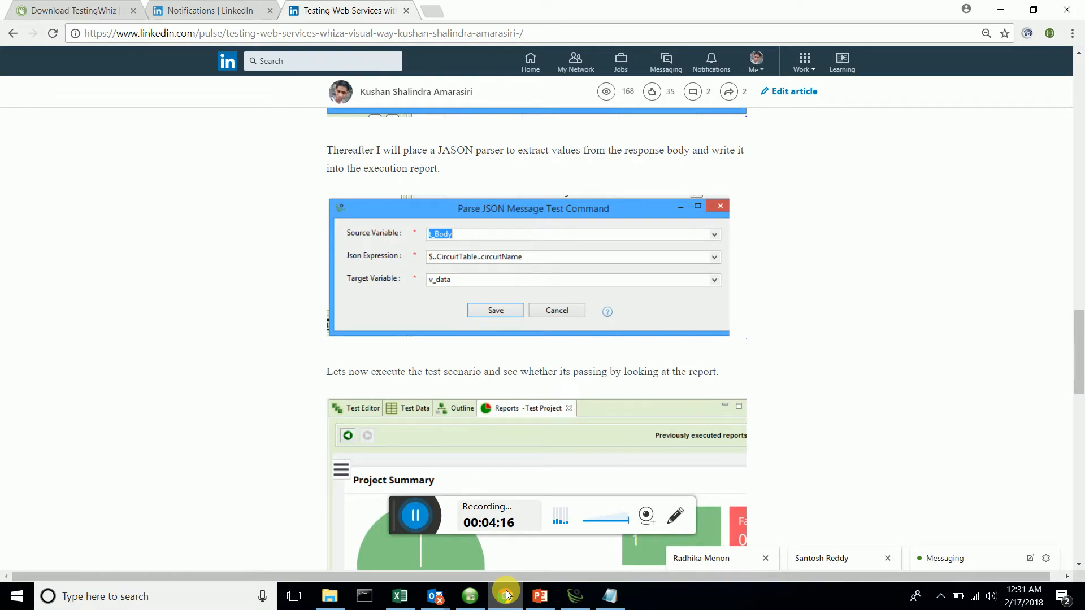
click(506, 595)
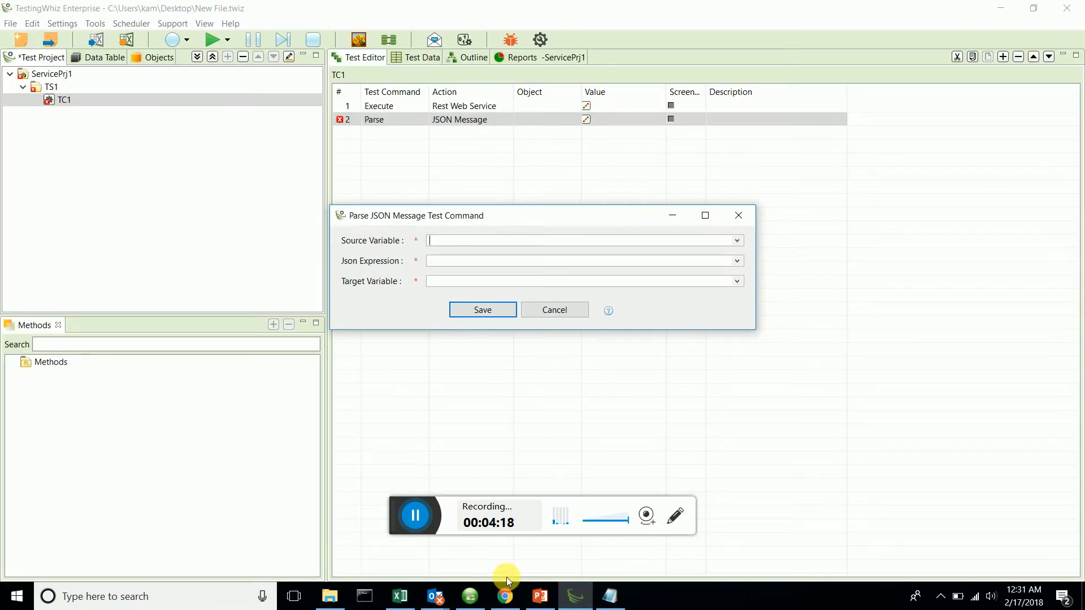
text(t Body)
Set the step's JSON expression to $..CircuitTable..circuitName, following the example in the Chrome article.
click(510, 601)
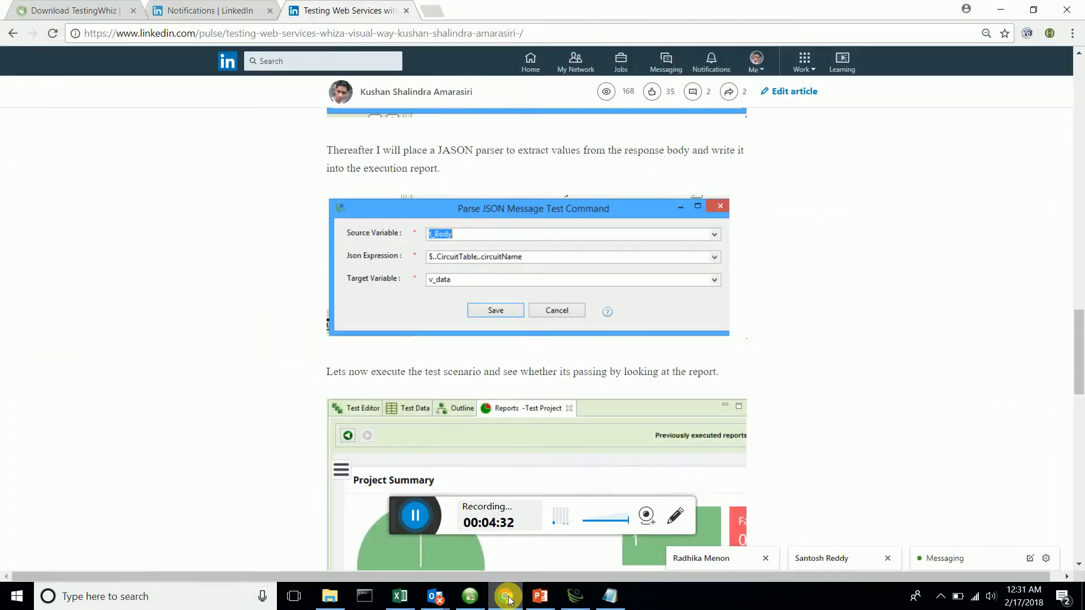
click(511, 601)
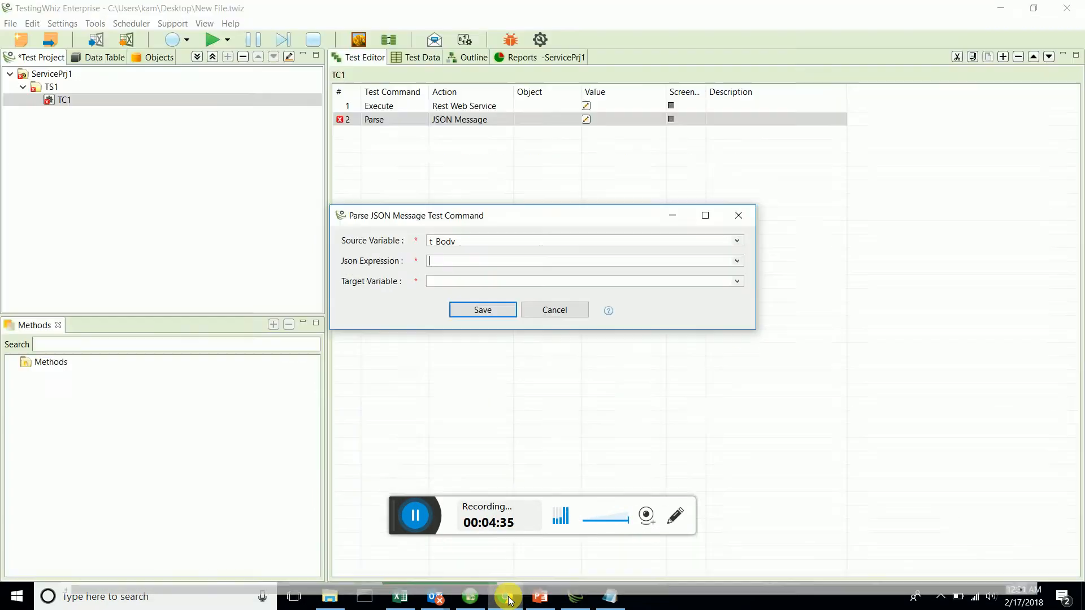
text(#)
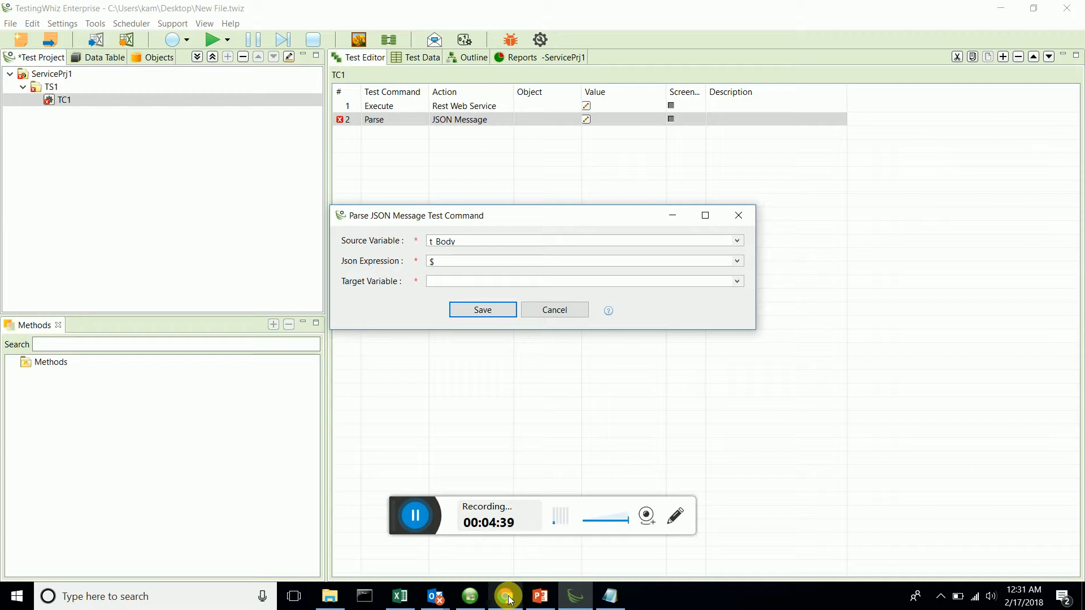
text(..)
text(CircuitTa)
text(ble)
click(507, 597)
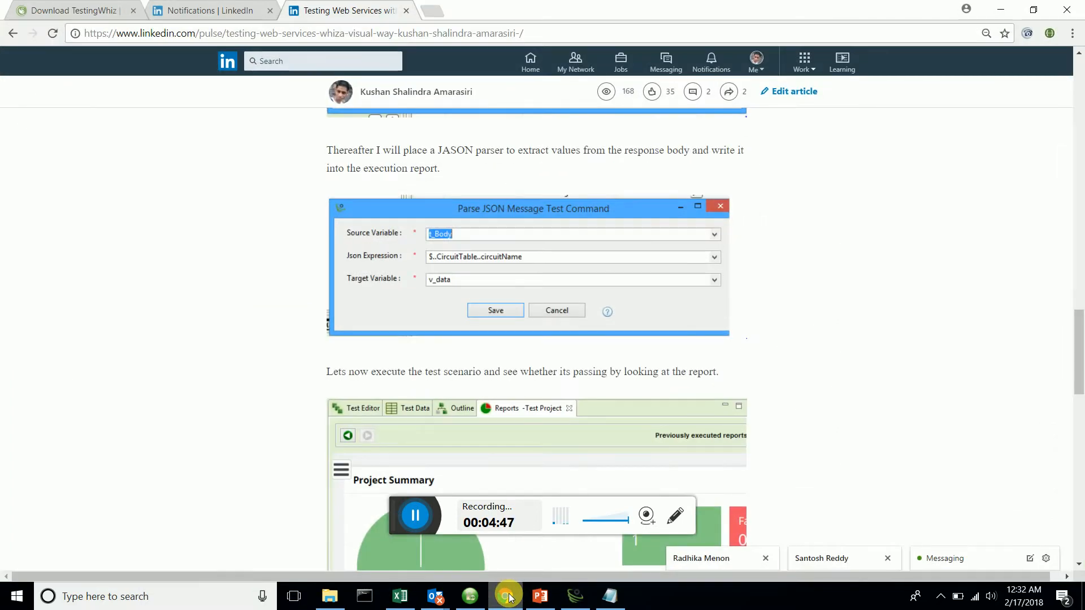
click(506, 597)
key(End)
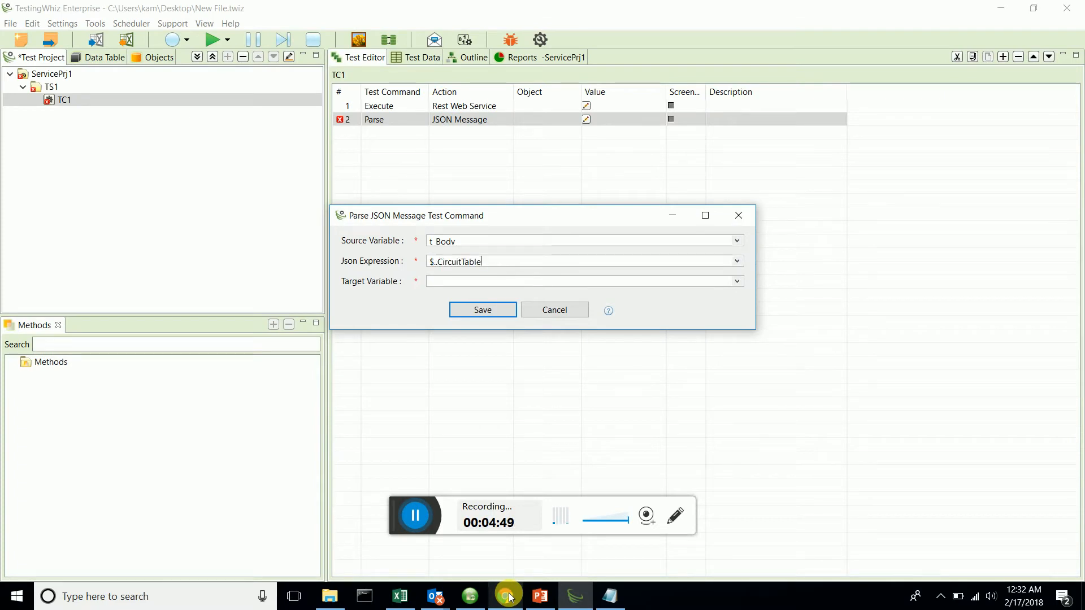
text(.circuitName)
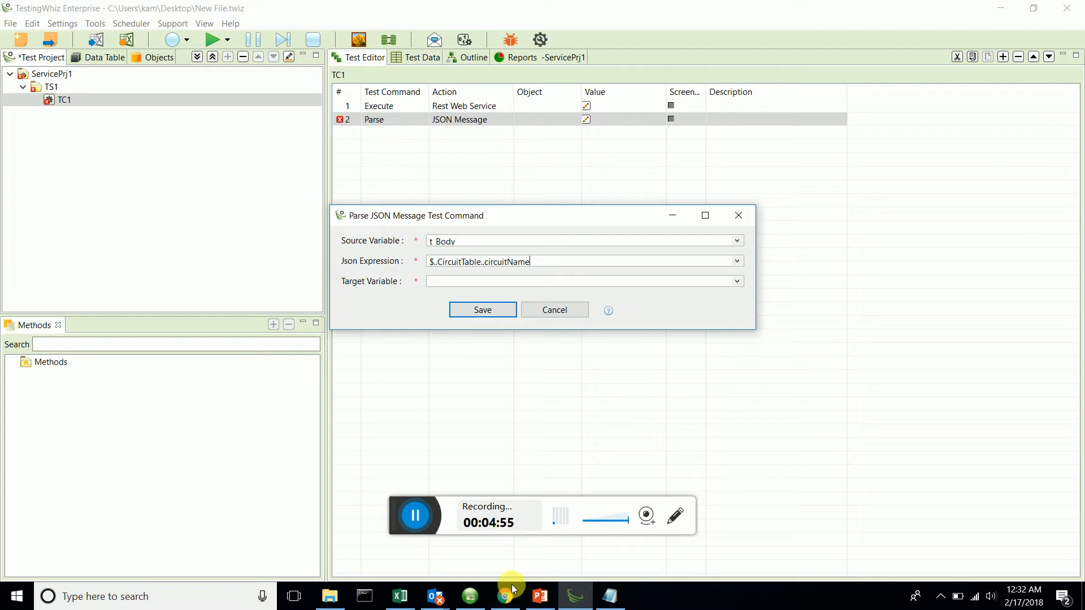
Set the parser's target variable to v_Body after checking the Chrome article, and save the step settings and the project.
click(511, 596)
click(510, 597)
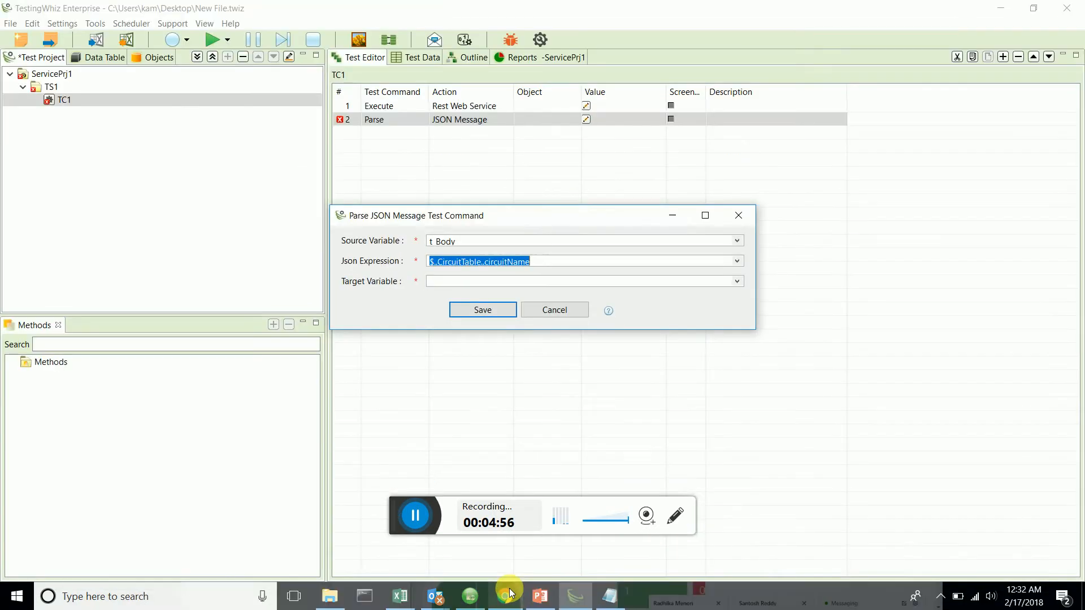
click(456, 281)
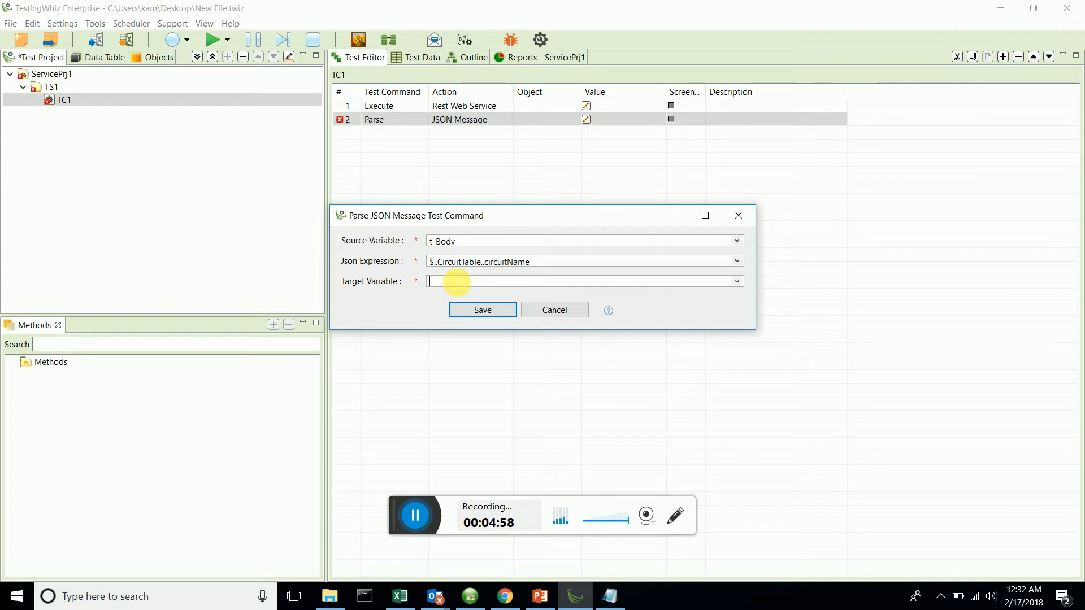
text(v)
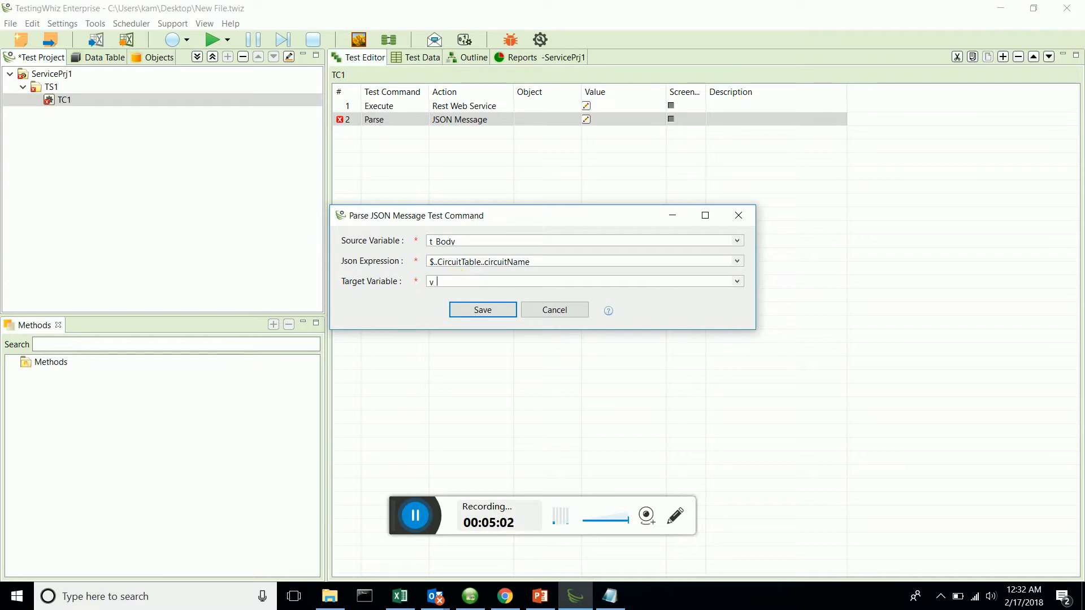
text( Body)
click(461, 308)
key(ctrl+s)
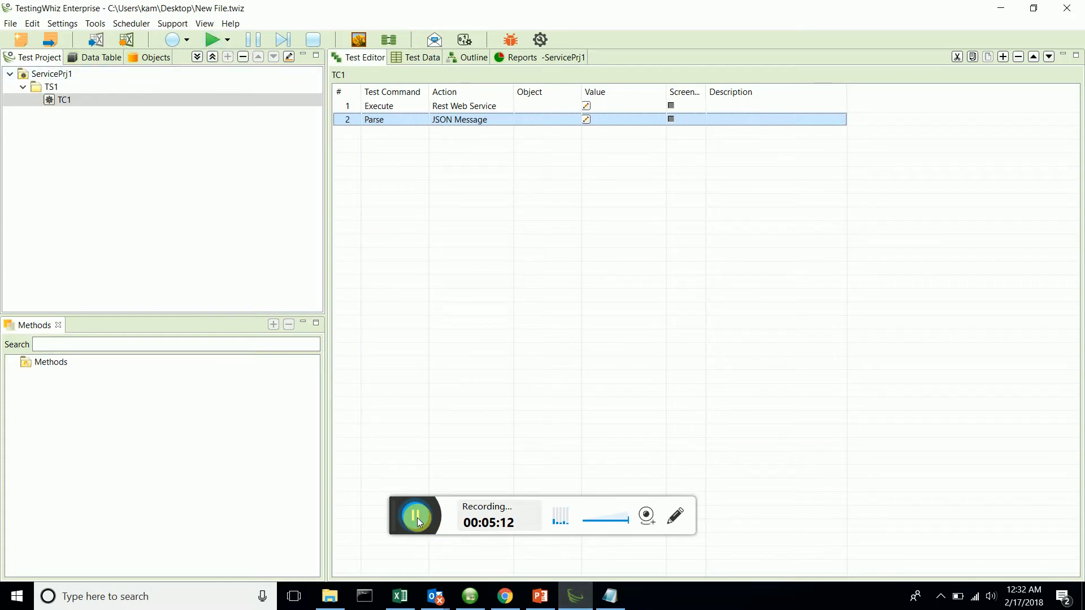
Run the project with the added Parse step and close its execution report.
click(212, 40)
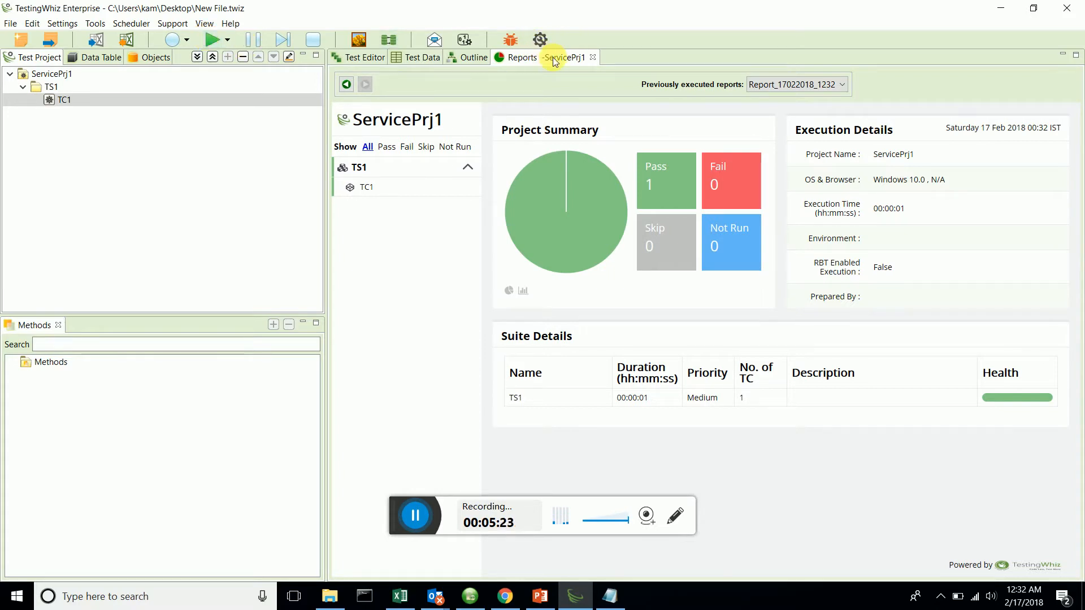
click(592, 59)
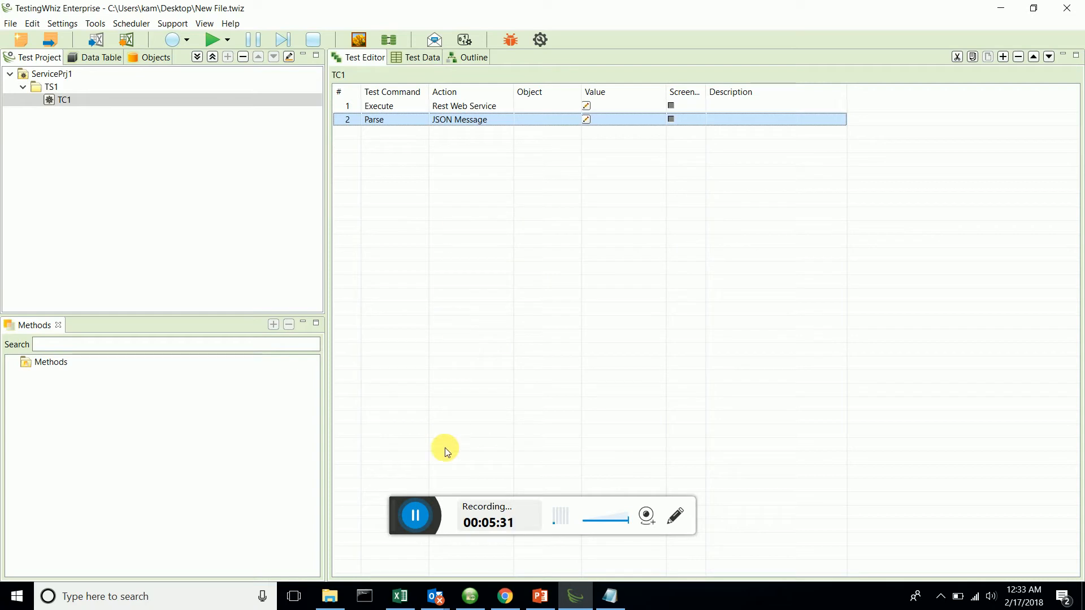
click(416, 515)
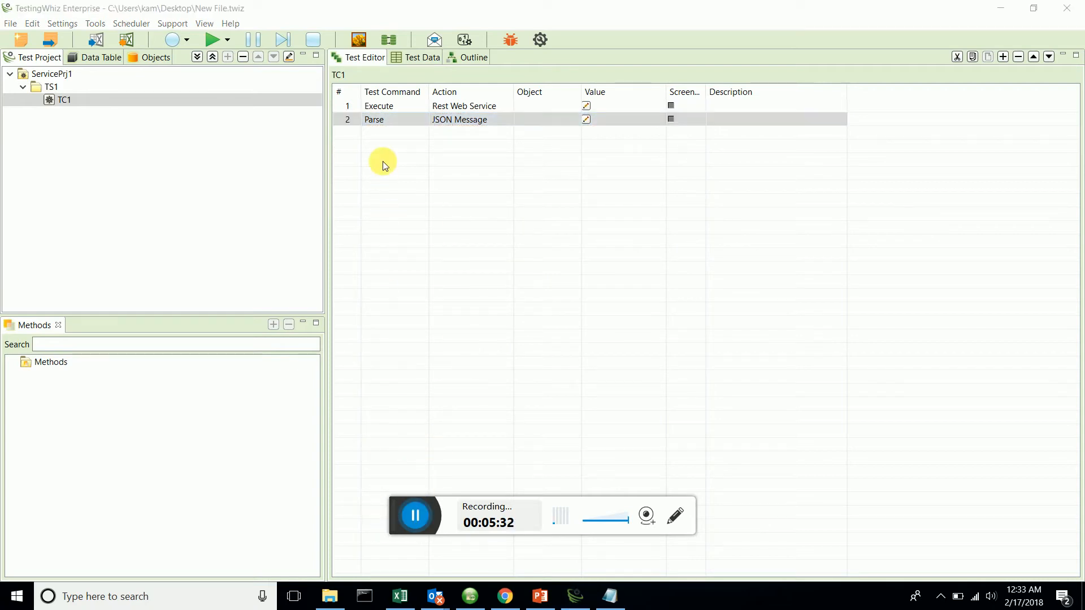
Add a third step to test case TC1 with the Write Message To Report command.
right_click(384, 140)
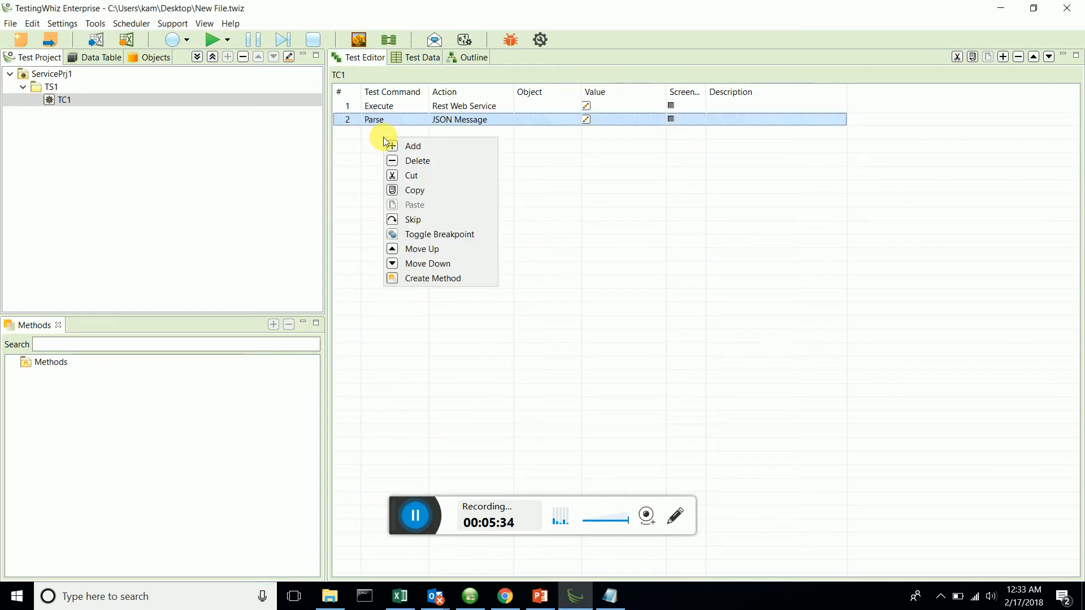
click(394, 148)
click(394, 137)
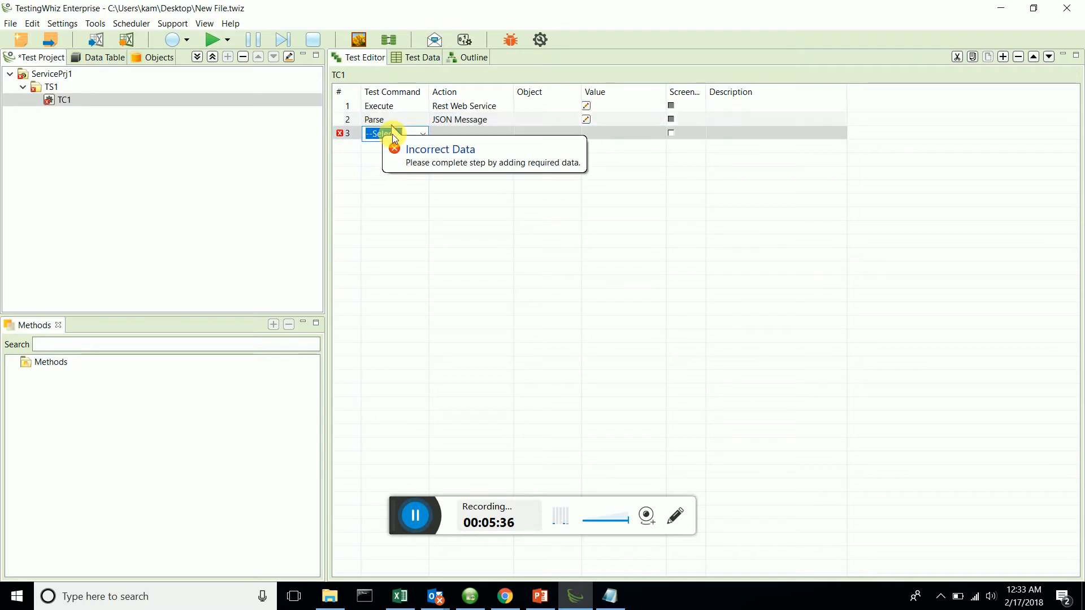
text(w)
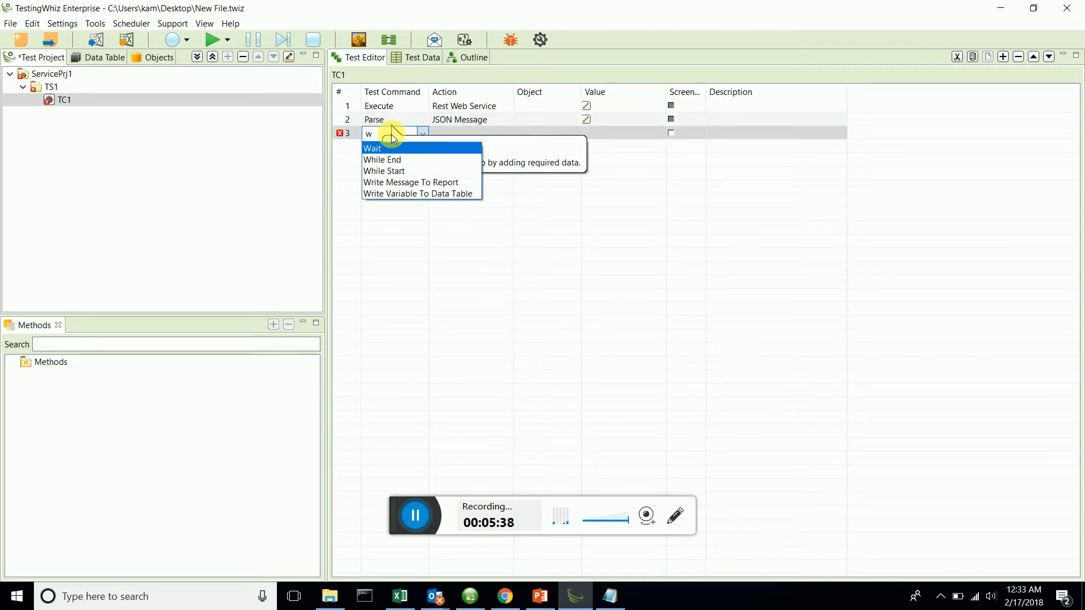
click(417, 182)
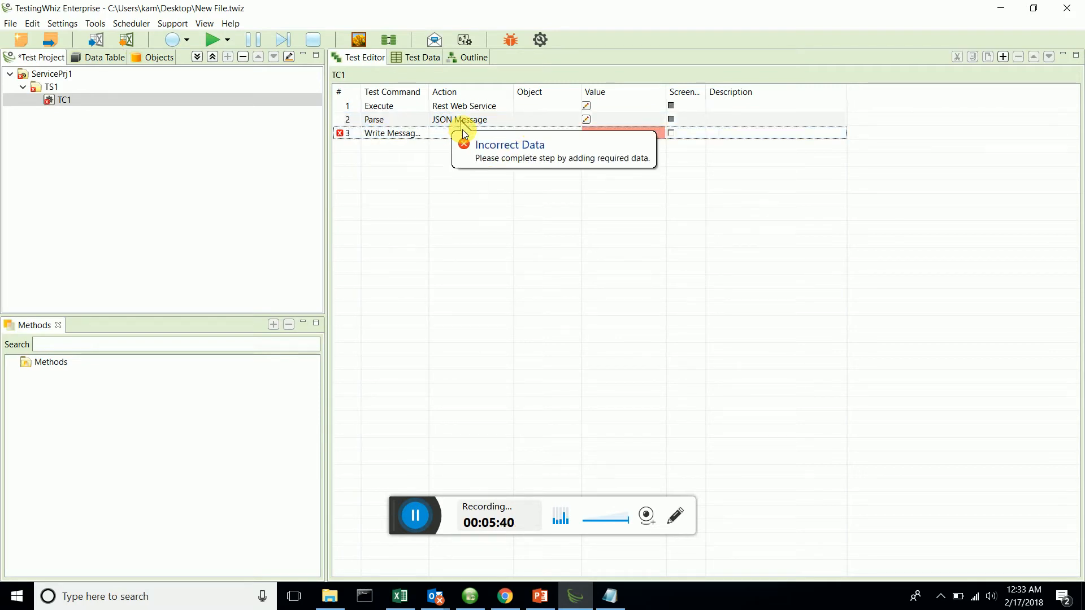
Set the value of the Write Message To Report step to v_Body.
click(621, 133)
click(615, 132)
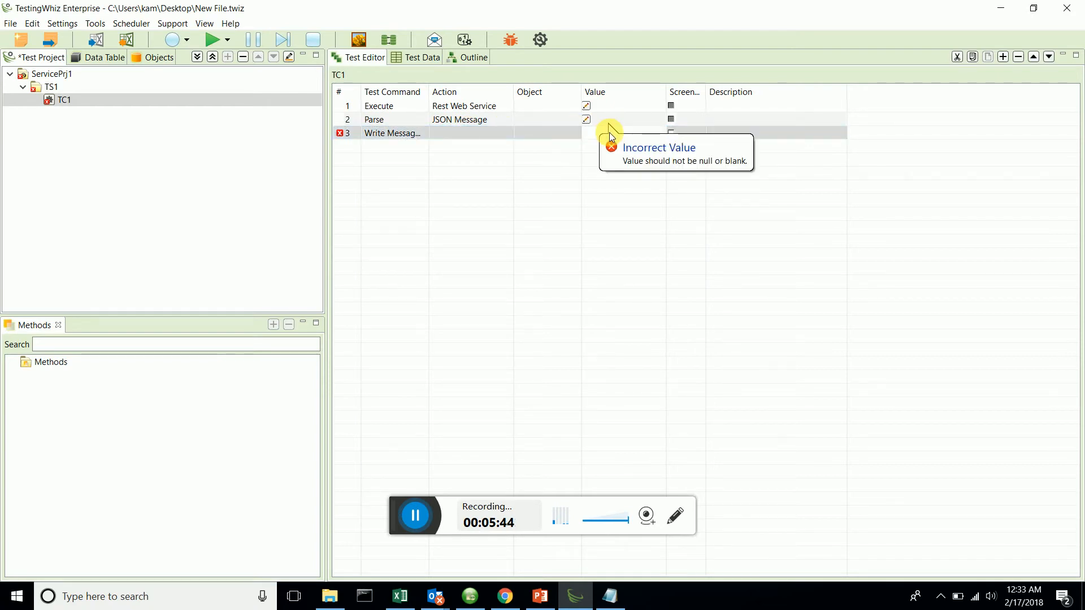
text(v_)
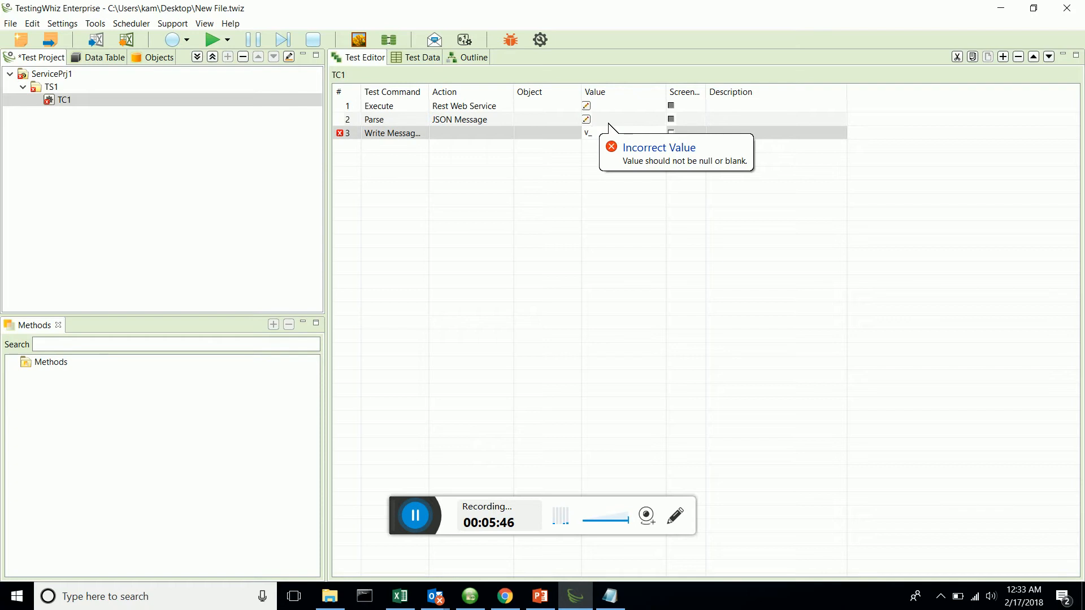
text(Body)
click(388, 189)
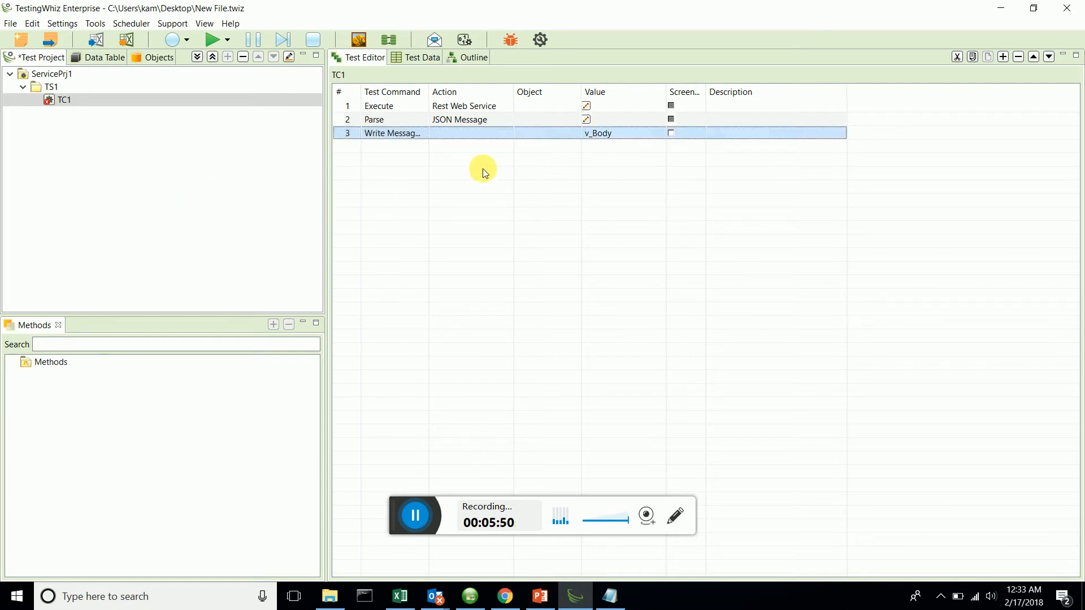
Check the target variable in the Parse JSON Message step's settings against the value of the Write Message To Report step.
click(586, 119)
click(503, 281)
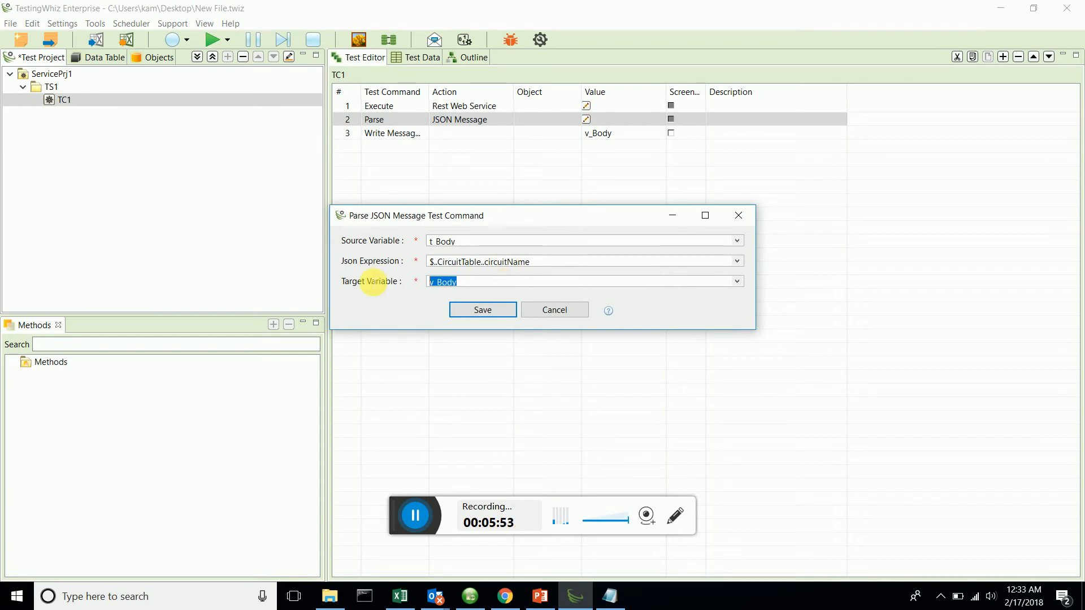
click(484, 310)
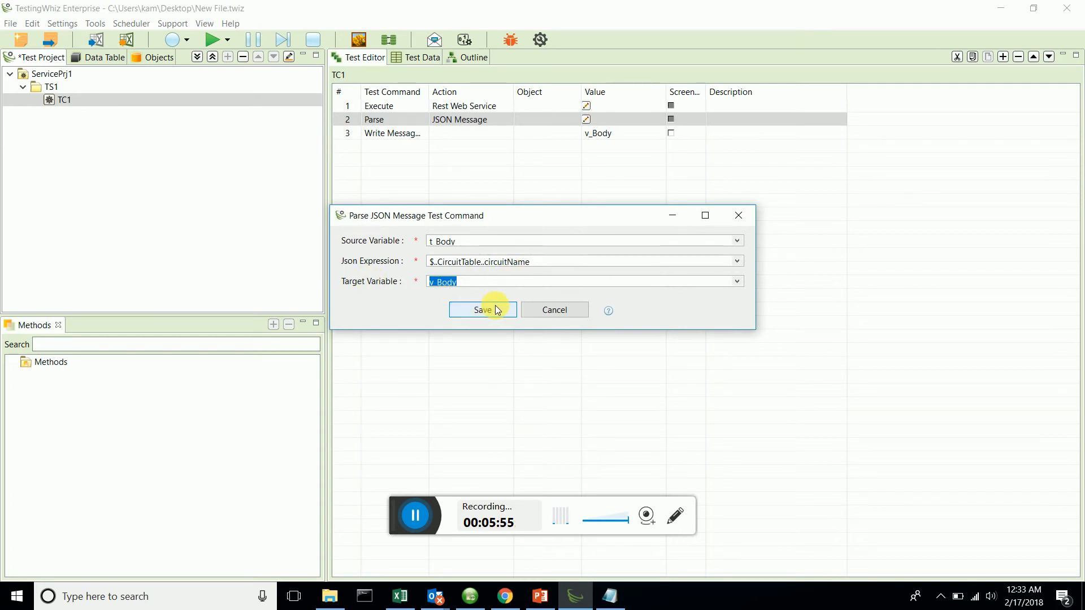
click(617, 133)
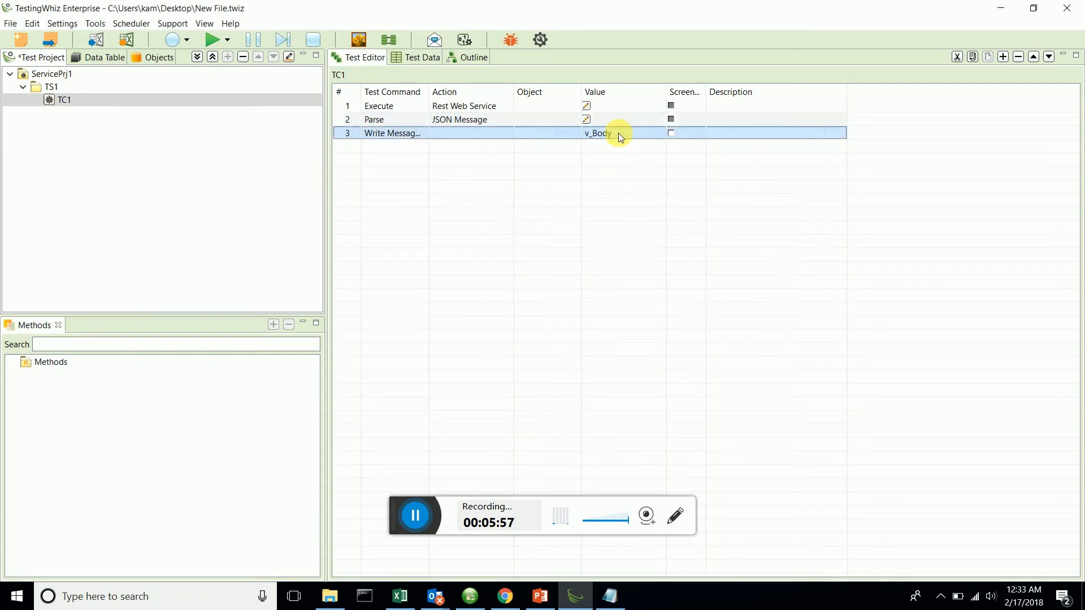
click(599, 206)
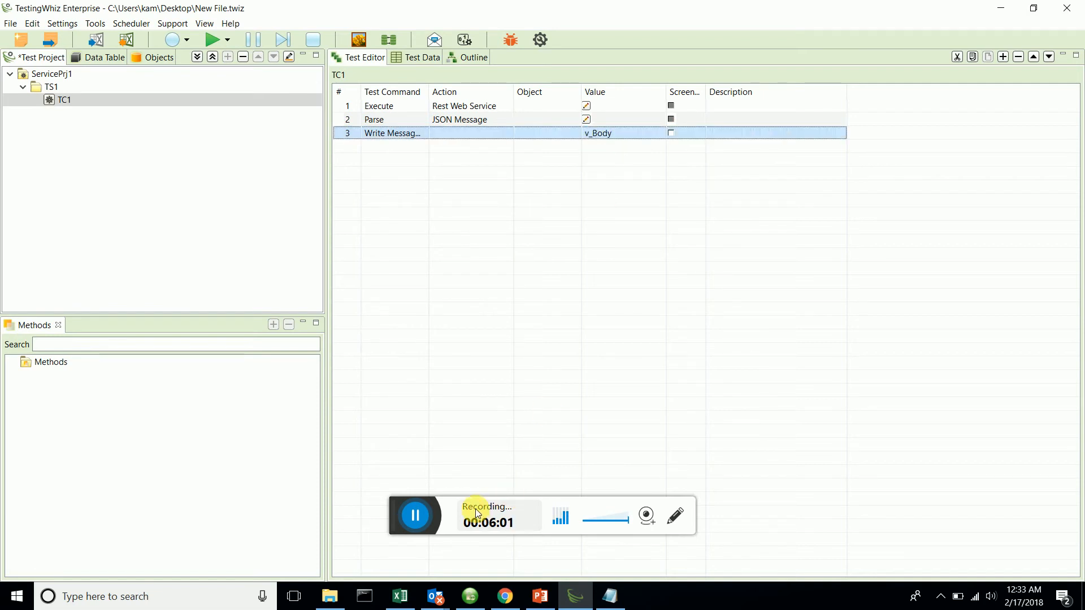
Save and run the project, and open the details of test case TC1 in the execution report.
key(ctrl+s)
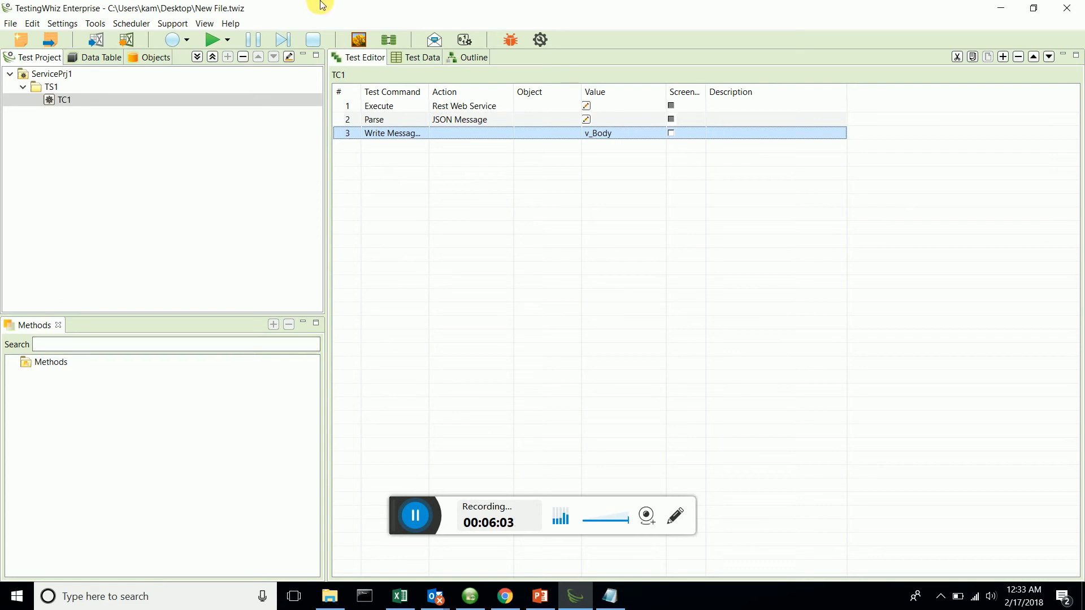
click(216, 40)
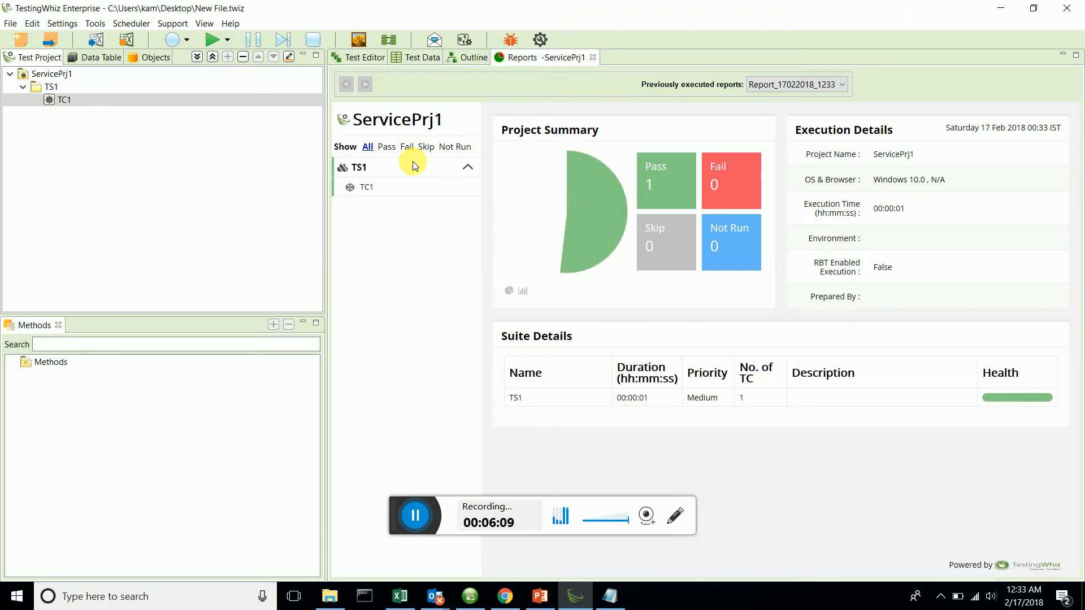
click(368, 173)
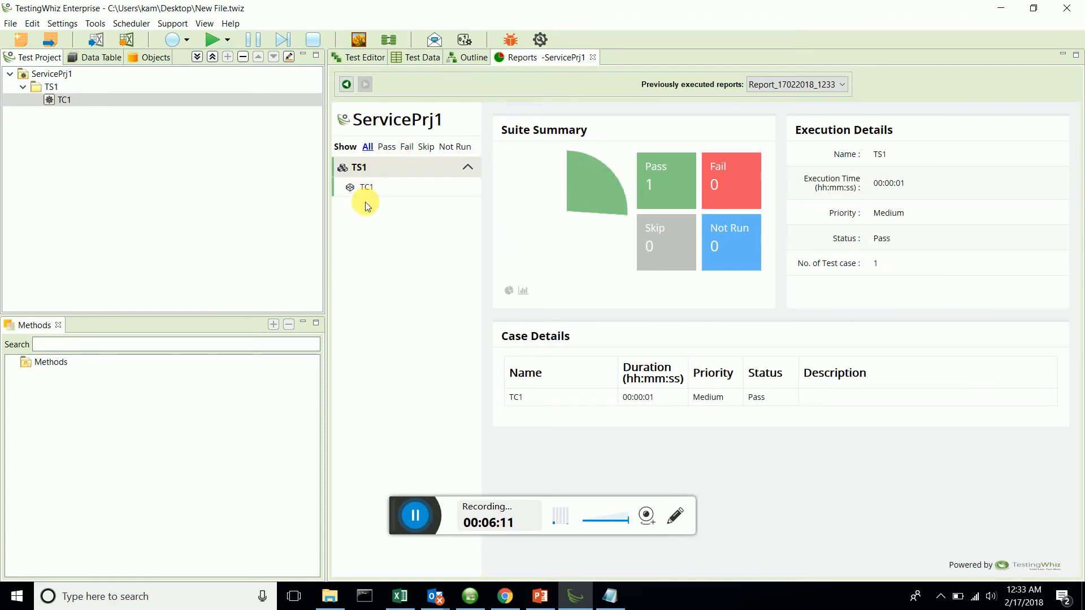
click(364, 188)
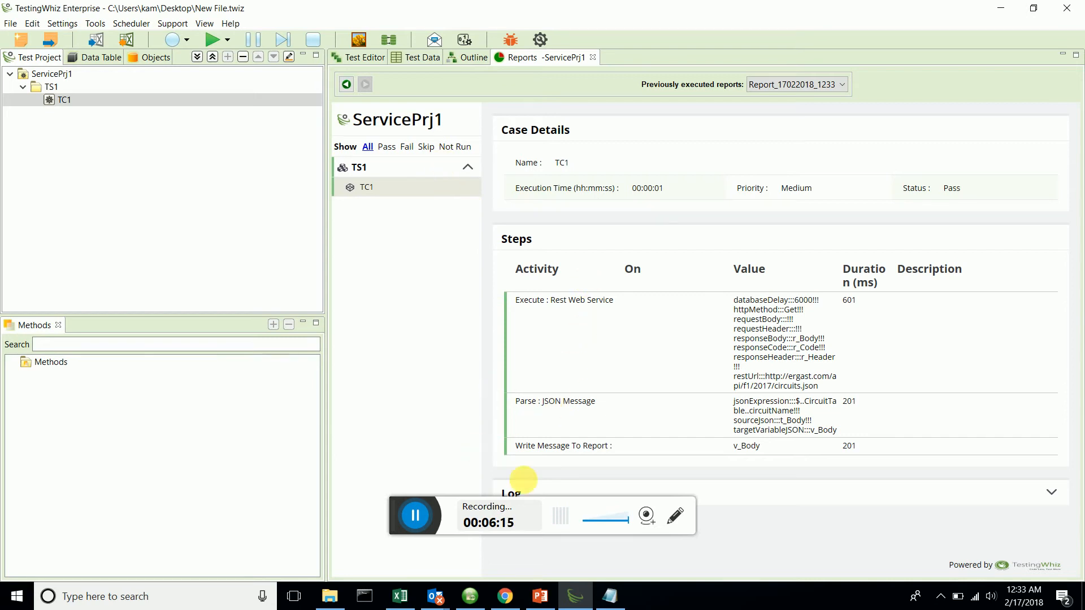
Expand TC1's execution log, examine the logged service response, and return to the test case's steps.
click(523, 501)
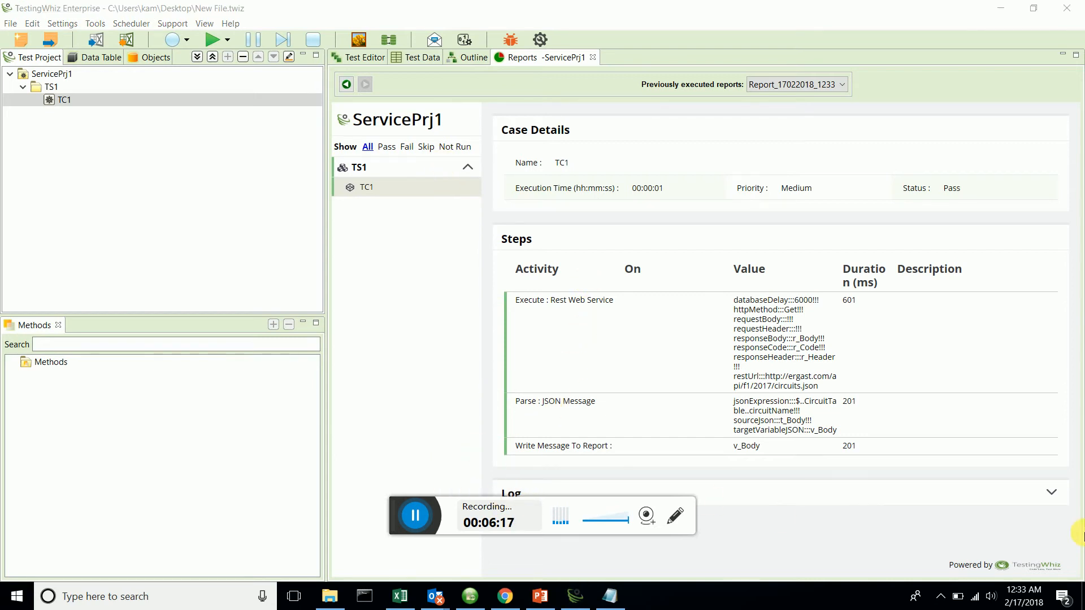
click(1052, 491)
scroll(787, 380, down, 4)
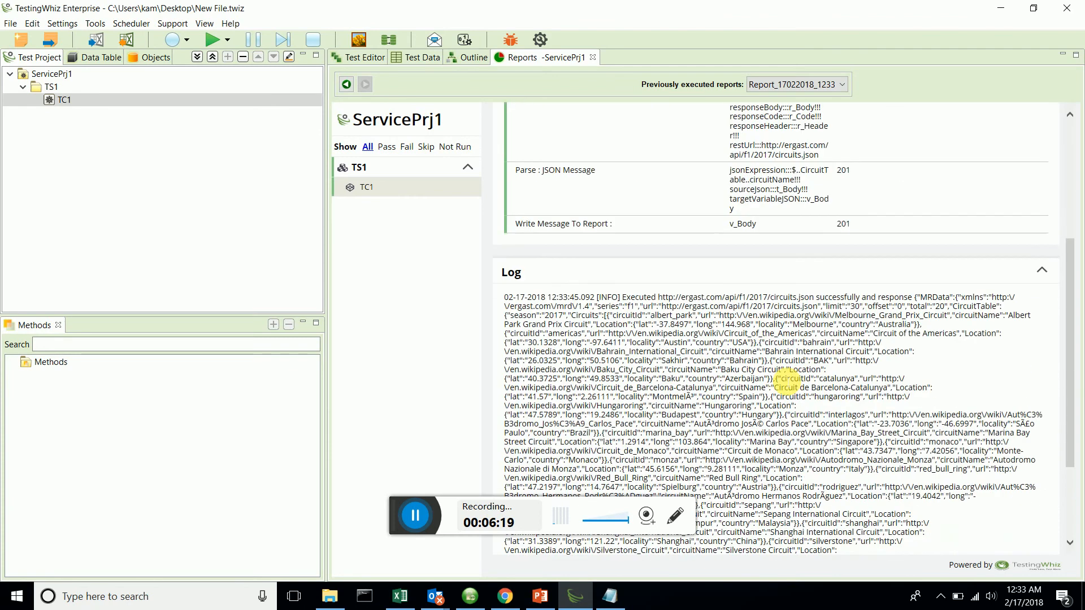
scroll(787, 381, down, 3)
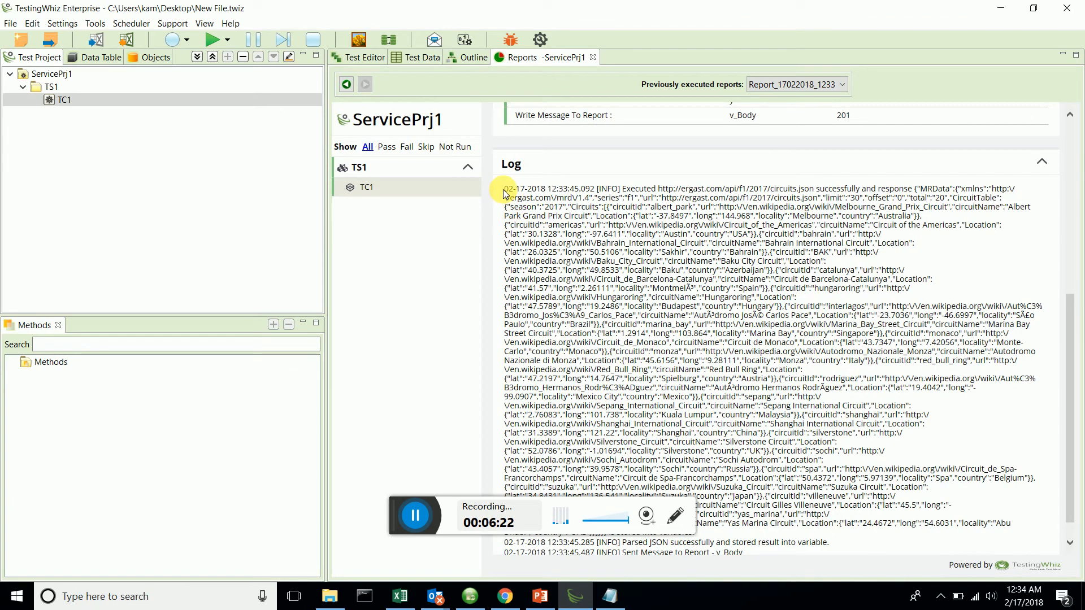
drag(505, 192, 1011, 525)
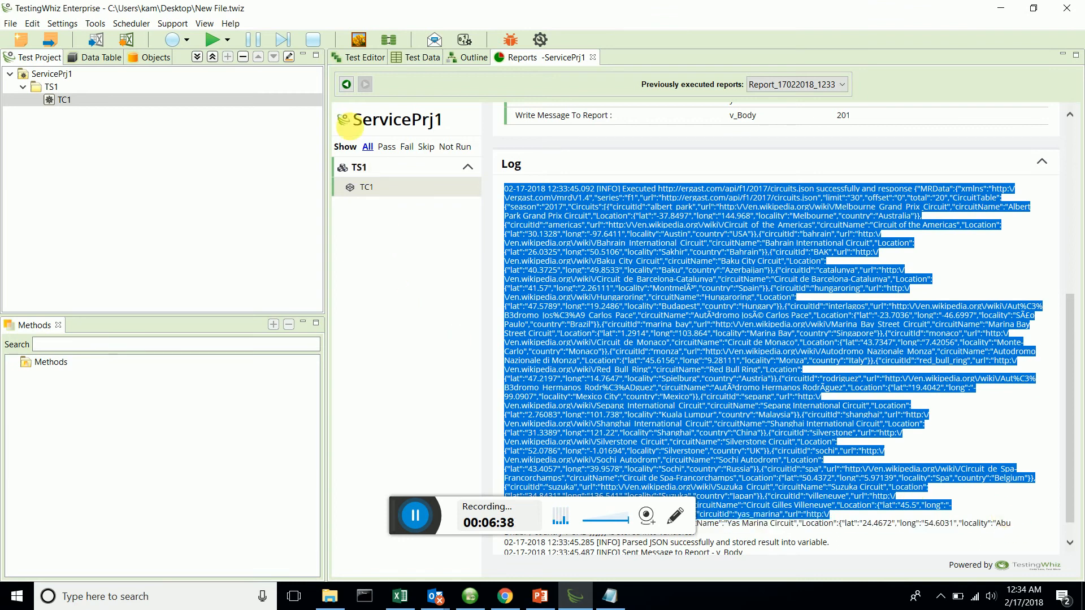
click(365, 58)
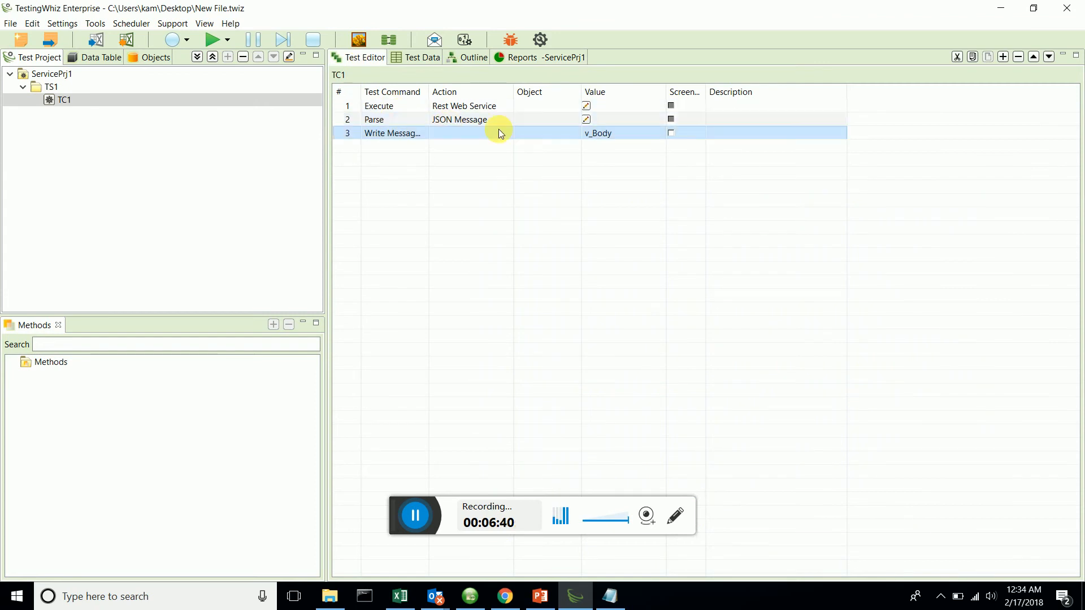